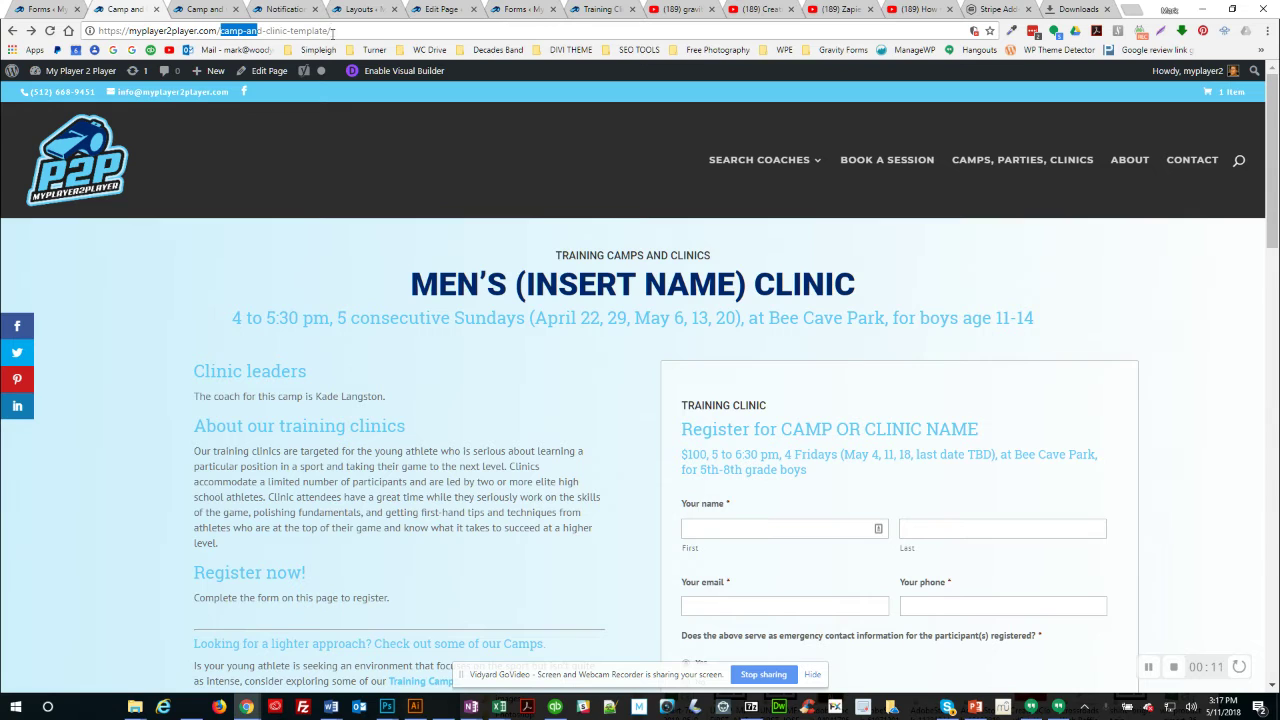
Examine the camp and clinic template page's URL slug, clinic title, schedule line, clinic leaders and training clinic description
drag(332, 32, 226, 38)
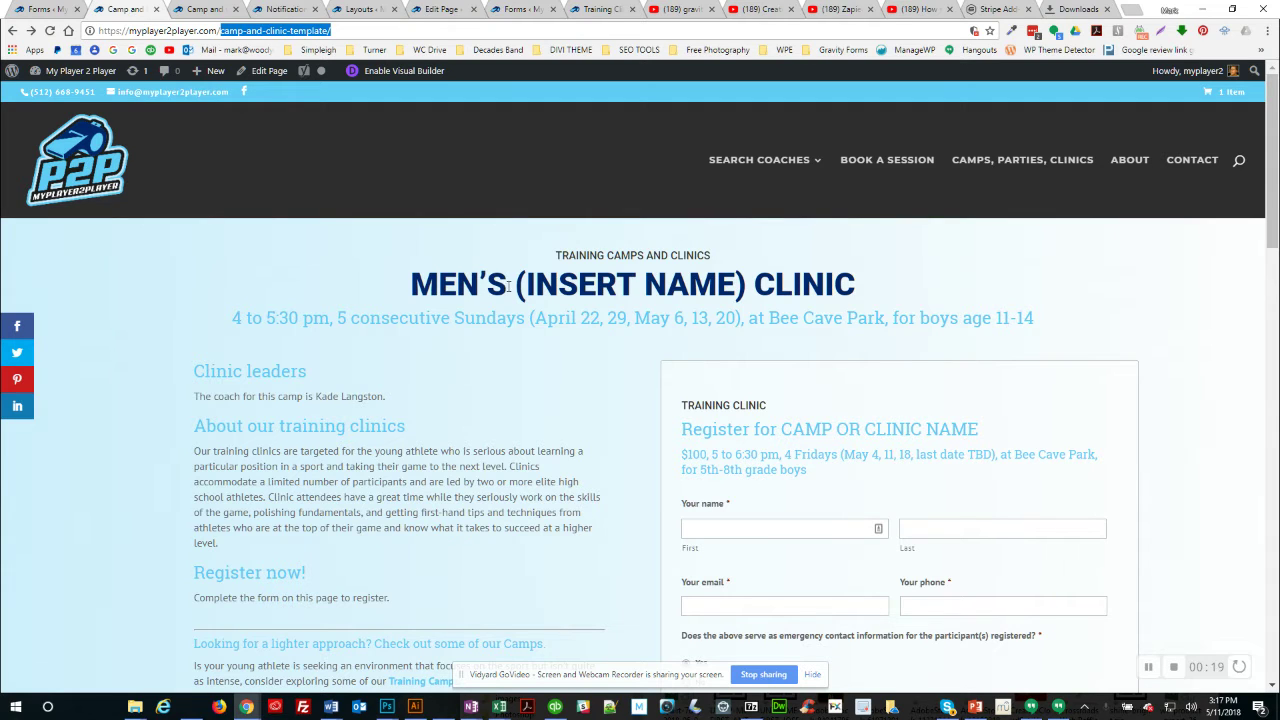
drag(420, 283, 862, 276)
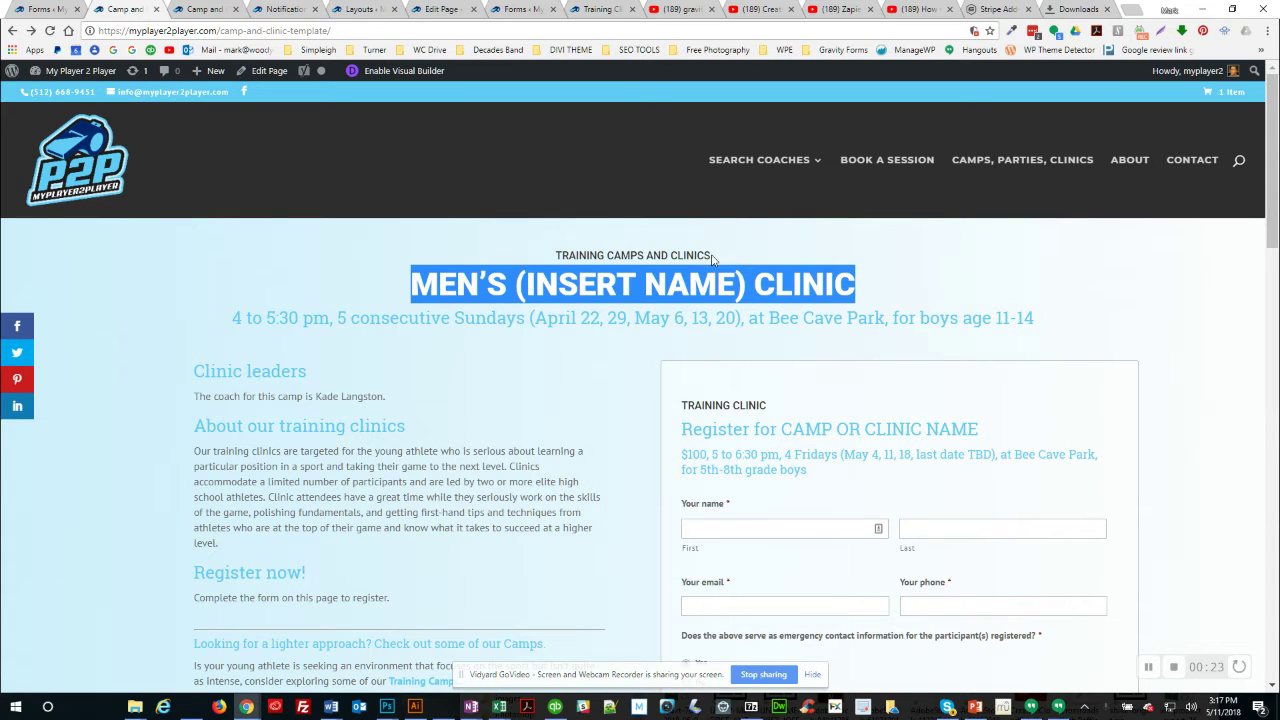
drag(712, 258, 735, 286)
drag(232, 318, 1037, 335)
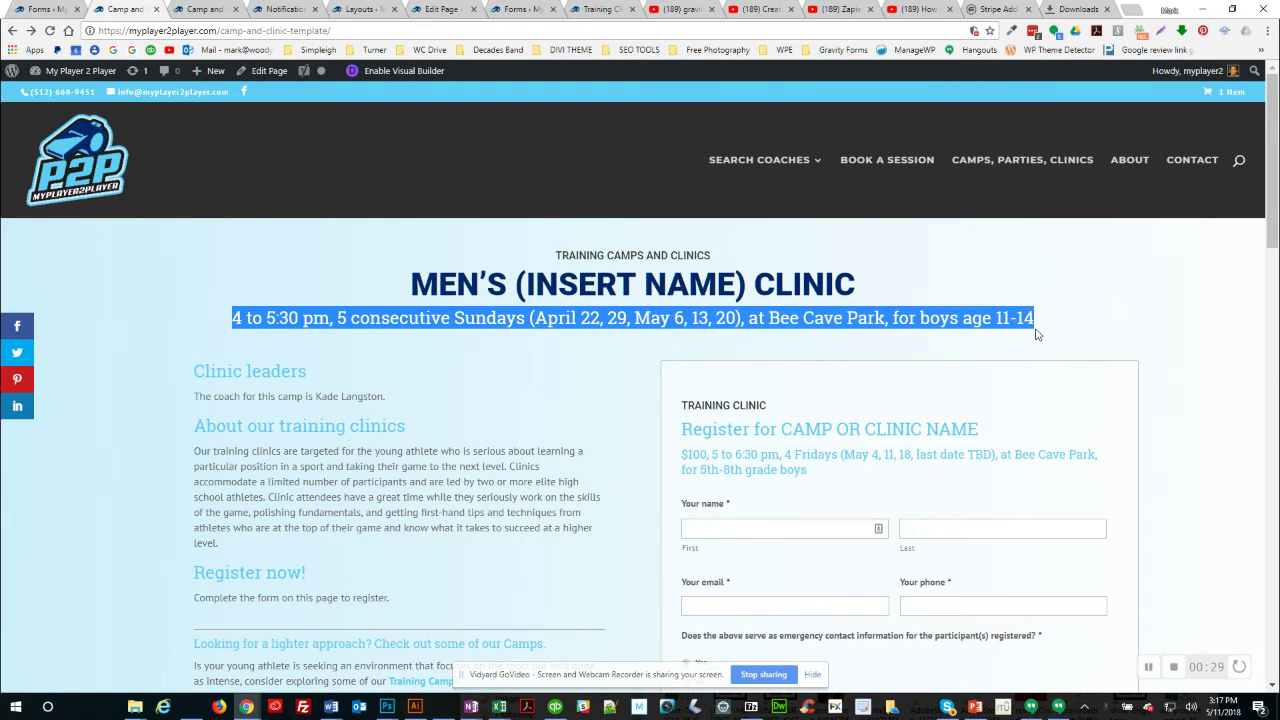
drag(202, 373, 283, 407)
scroll(263, 464, down, 2)
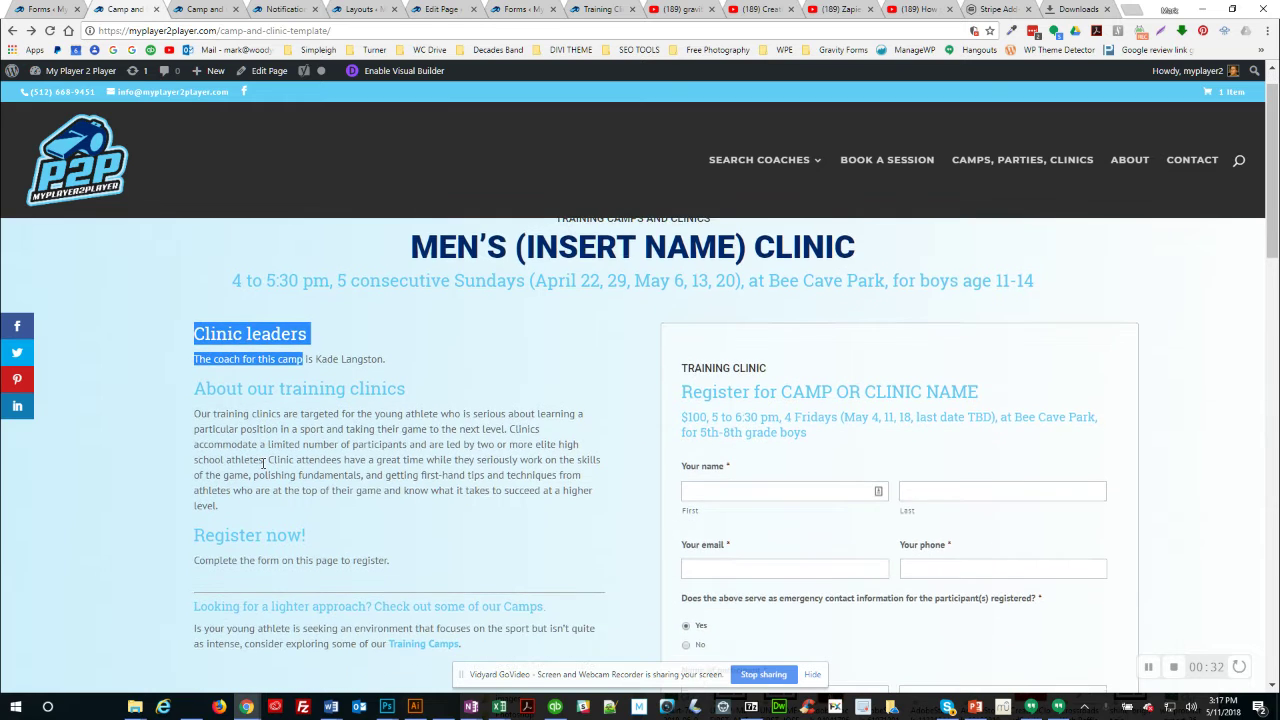
scroll(307, 415, up, 2)
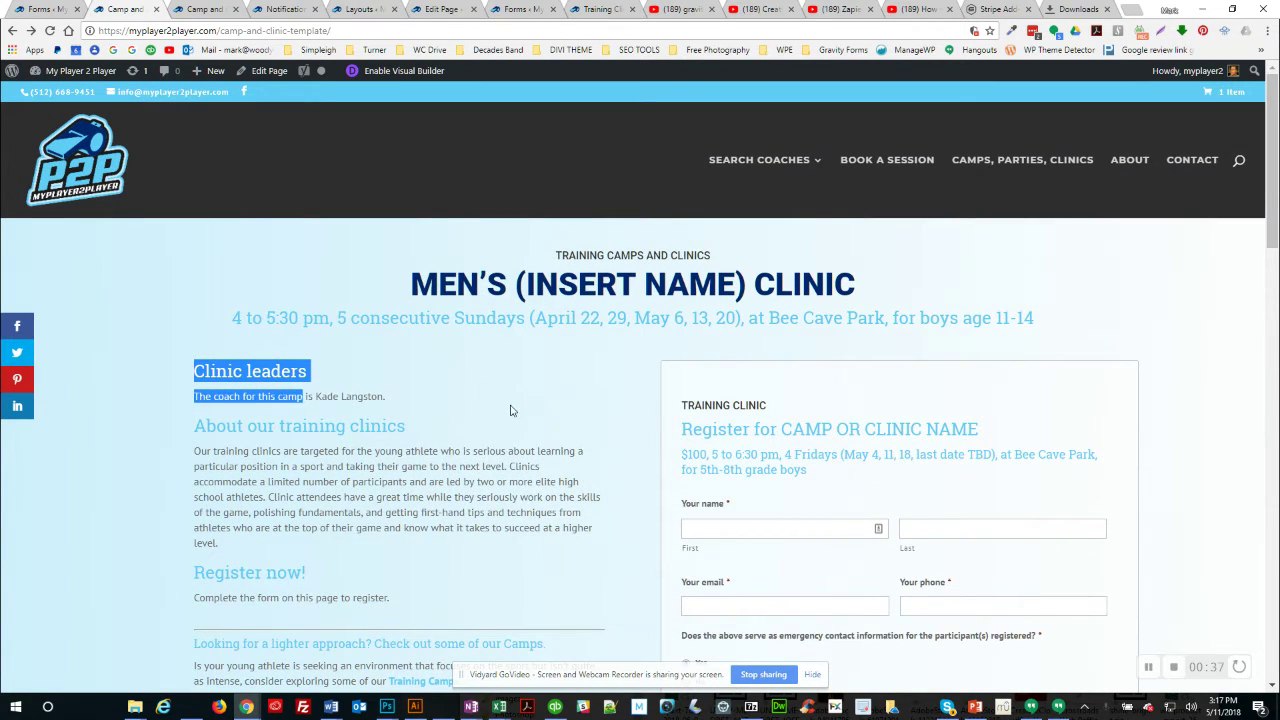
scroll(516, 367, down, 1)
scroll(500, 340, down, 1)
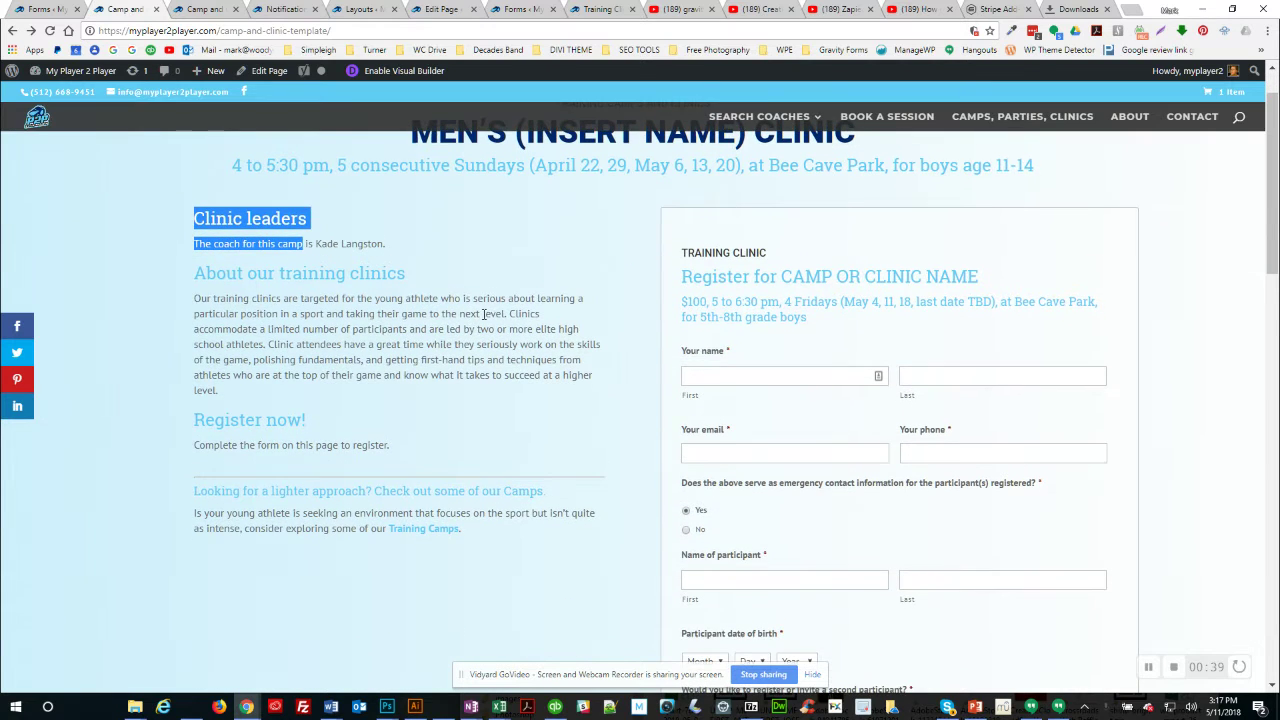
scroll(478, 323, up, 2)
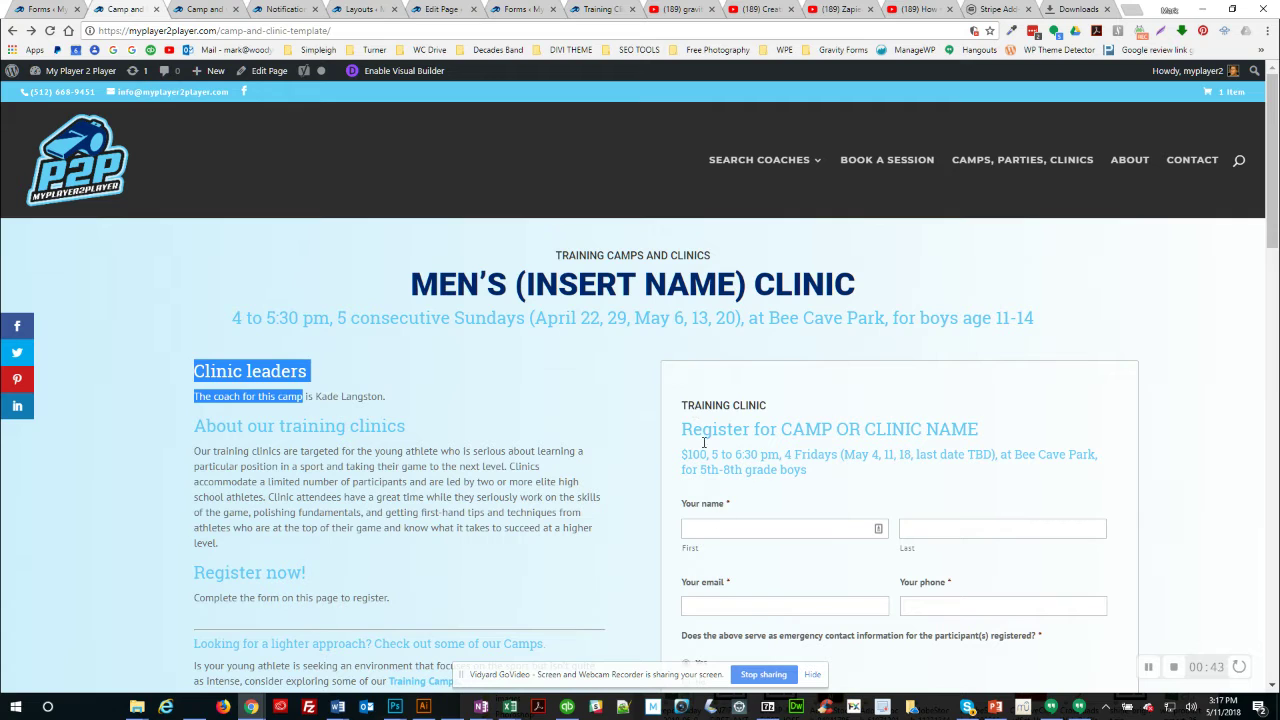
Open the "MyP2P CLINIC and CAMP TEMPLATE" form for editing from the site's forms list
click(45, 9)
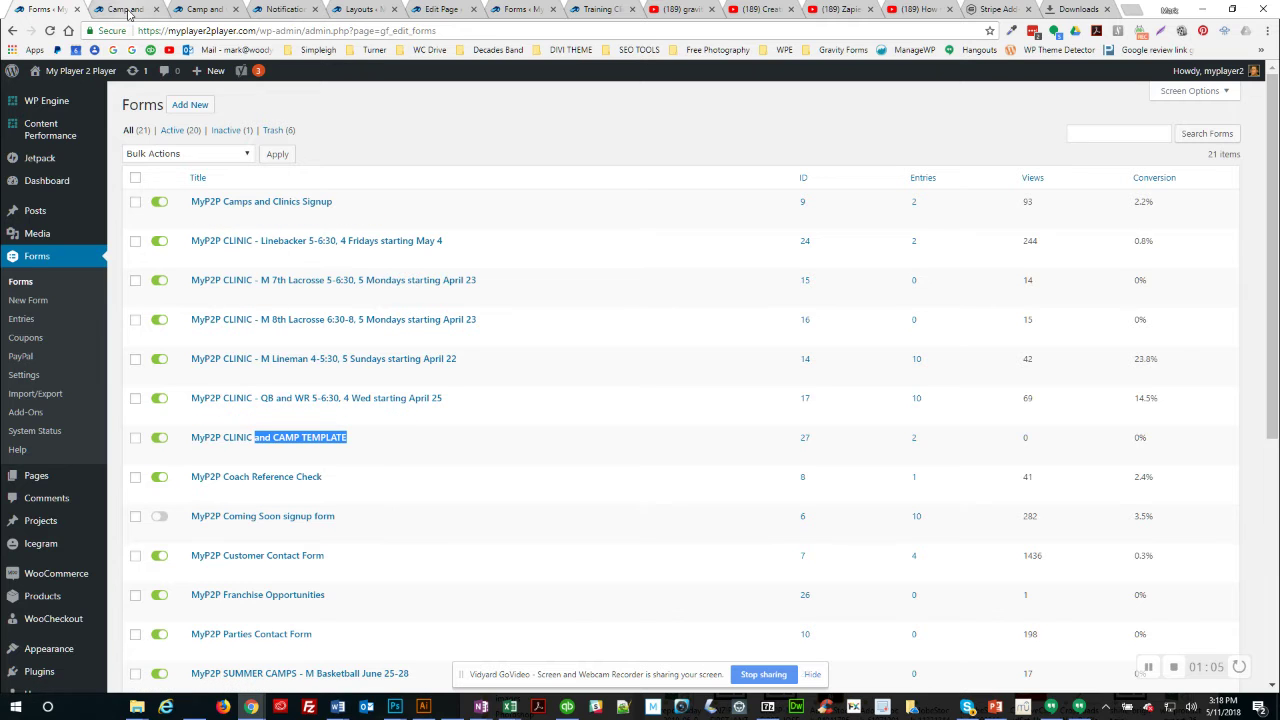
click(128, 10)
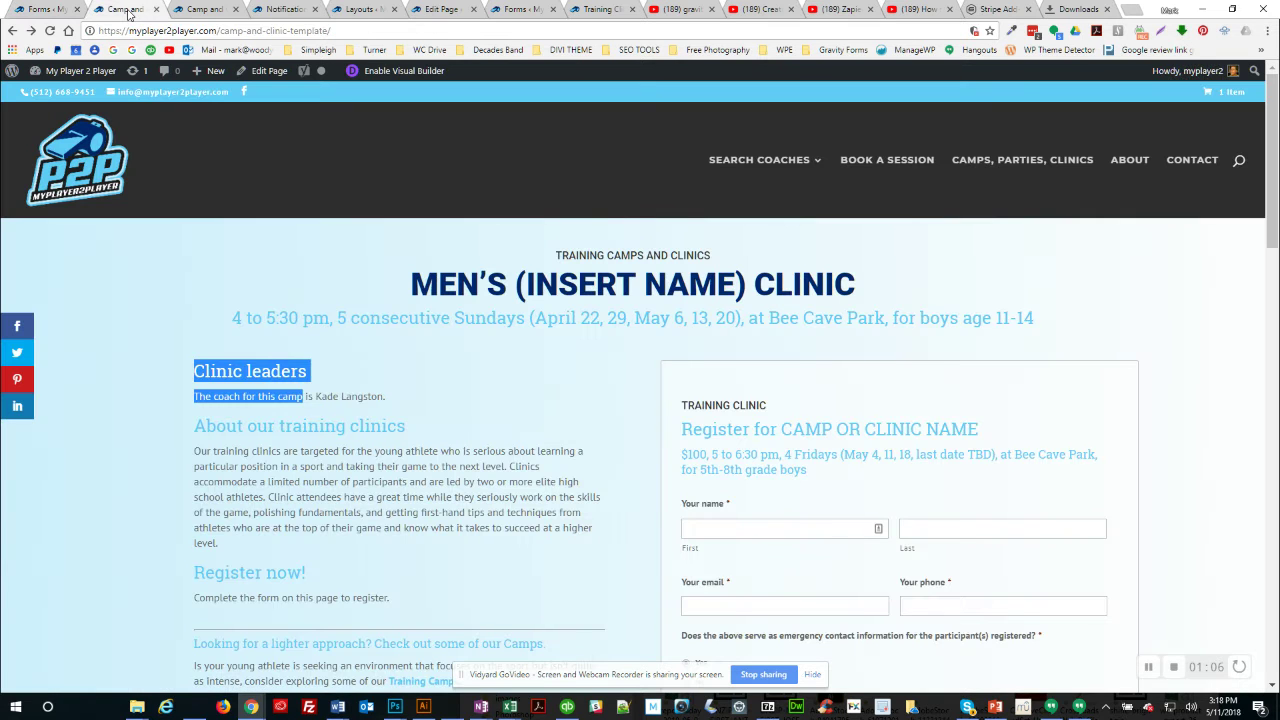
click(198, 10)
click(40, 9)
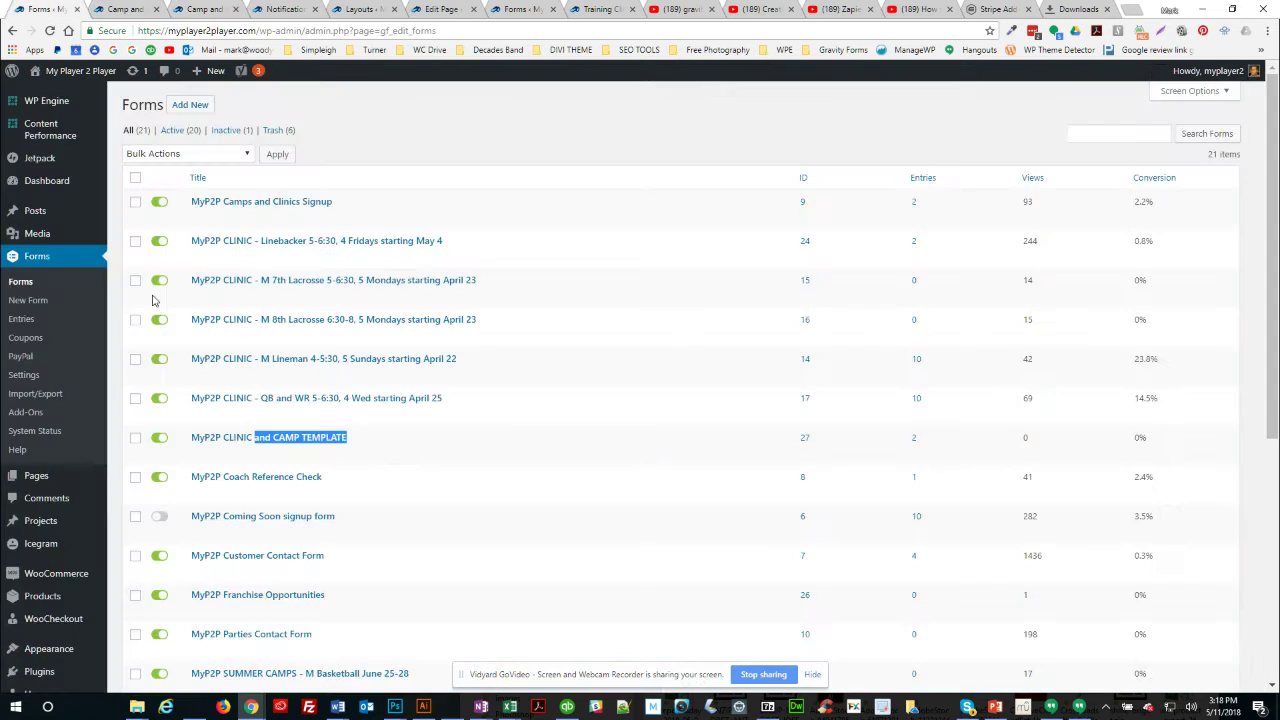
click(199, 455)
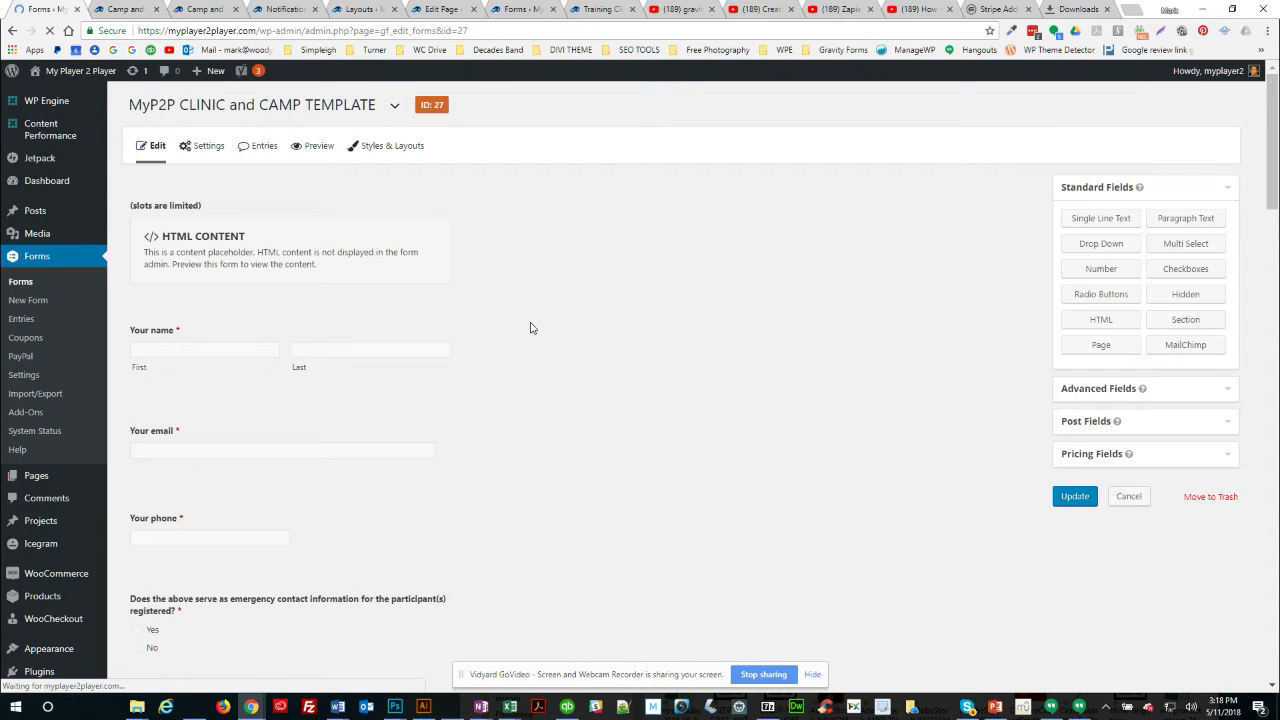
Review the template form's fields from the contact details through the second-participant sections to the pricing and coupon fields
scroll(529, 326, down, 2)
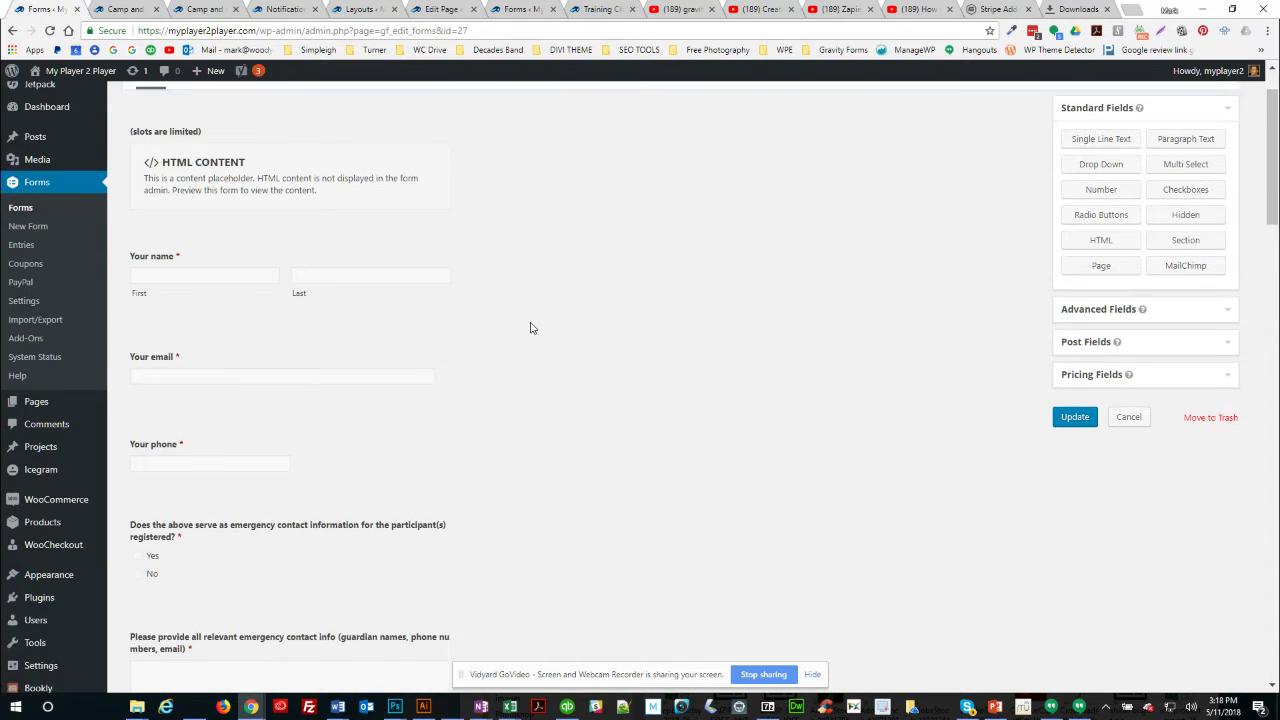
scroll(386, 274, up, 2)
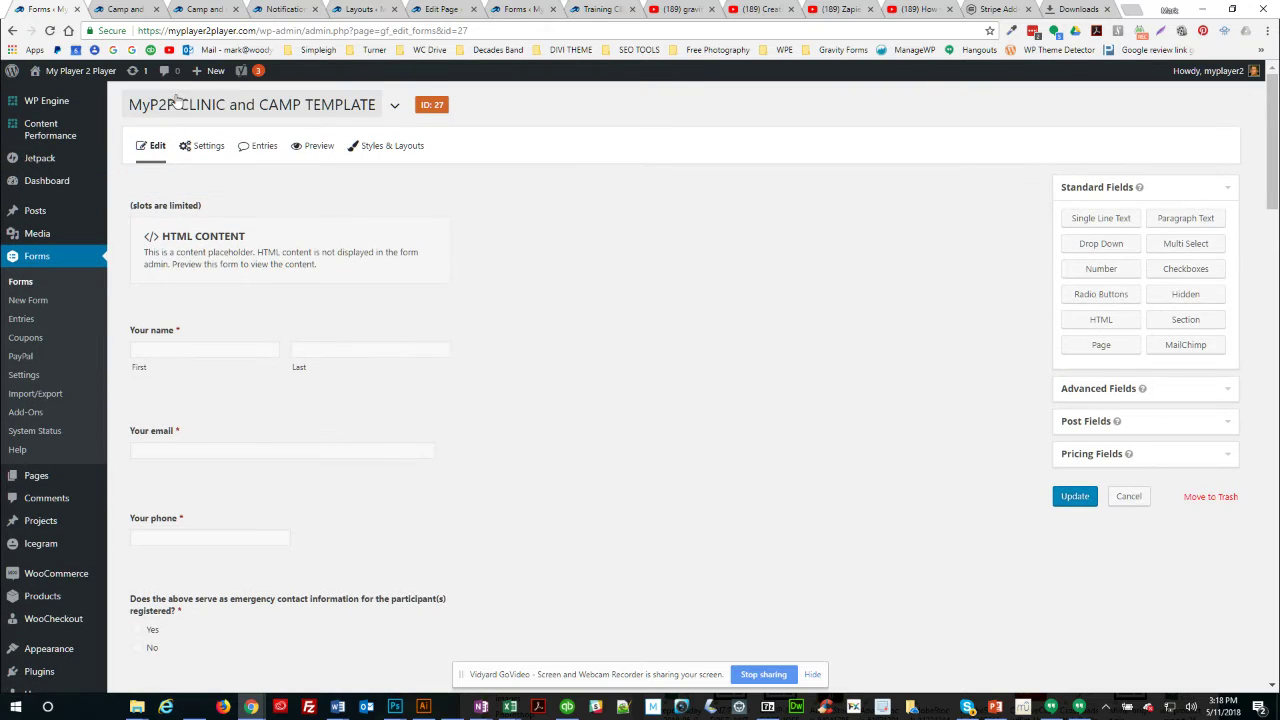
scroll(424, 360, down, 4)
scroll(424, 360, down, 3)
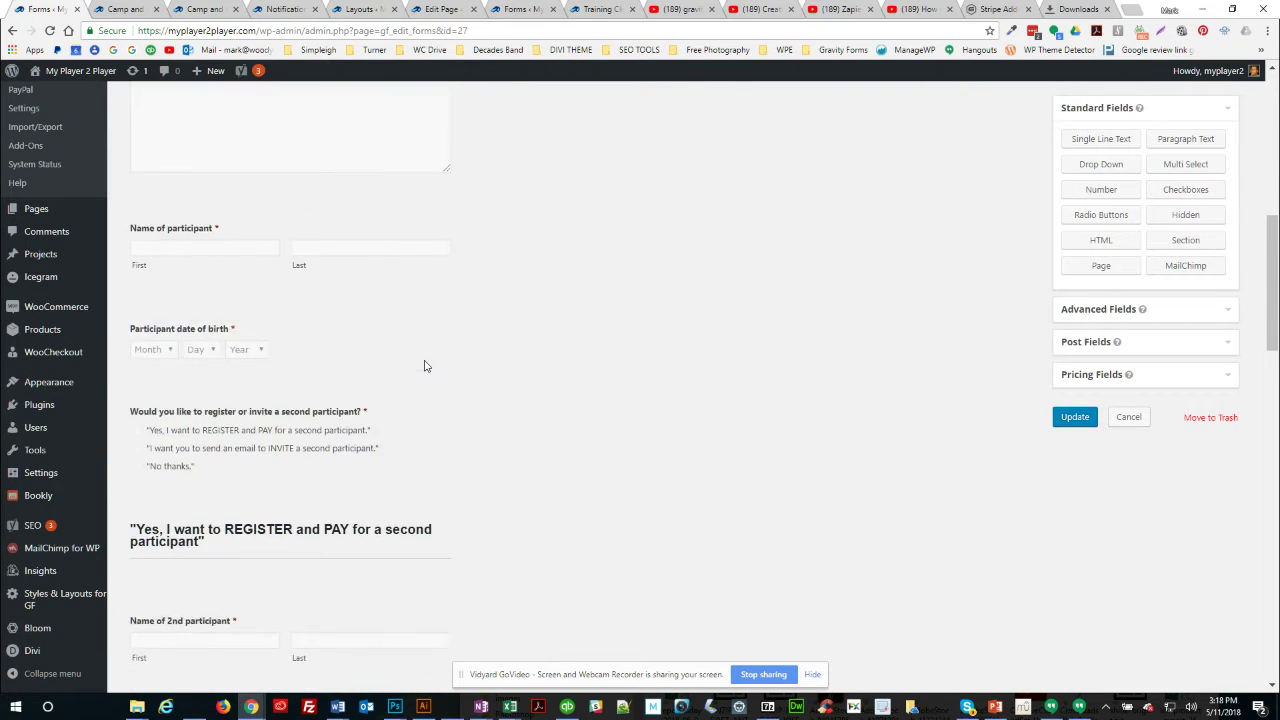
scroll(423, 363, down, 5)
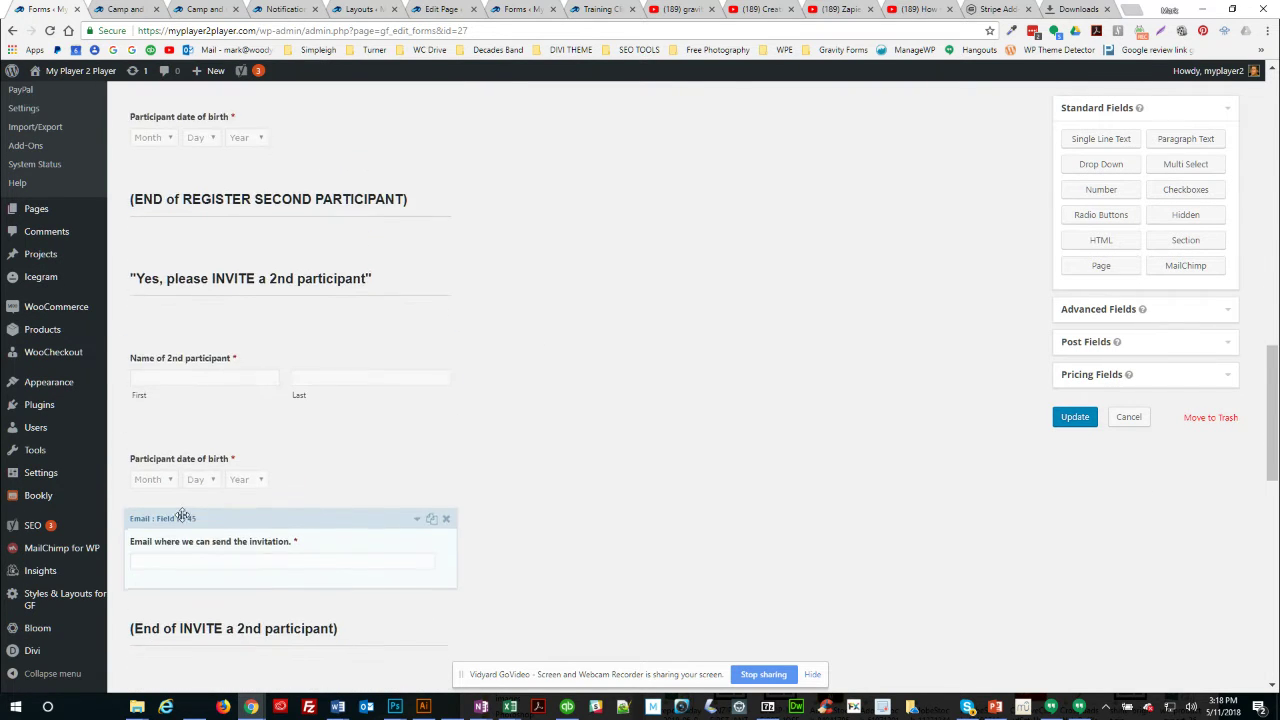
scroll(250, 540, down, 3)
scroll(219, 561, down, 3)
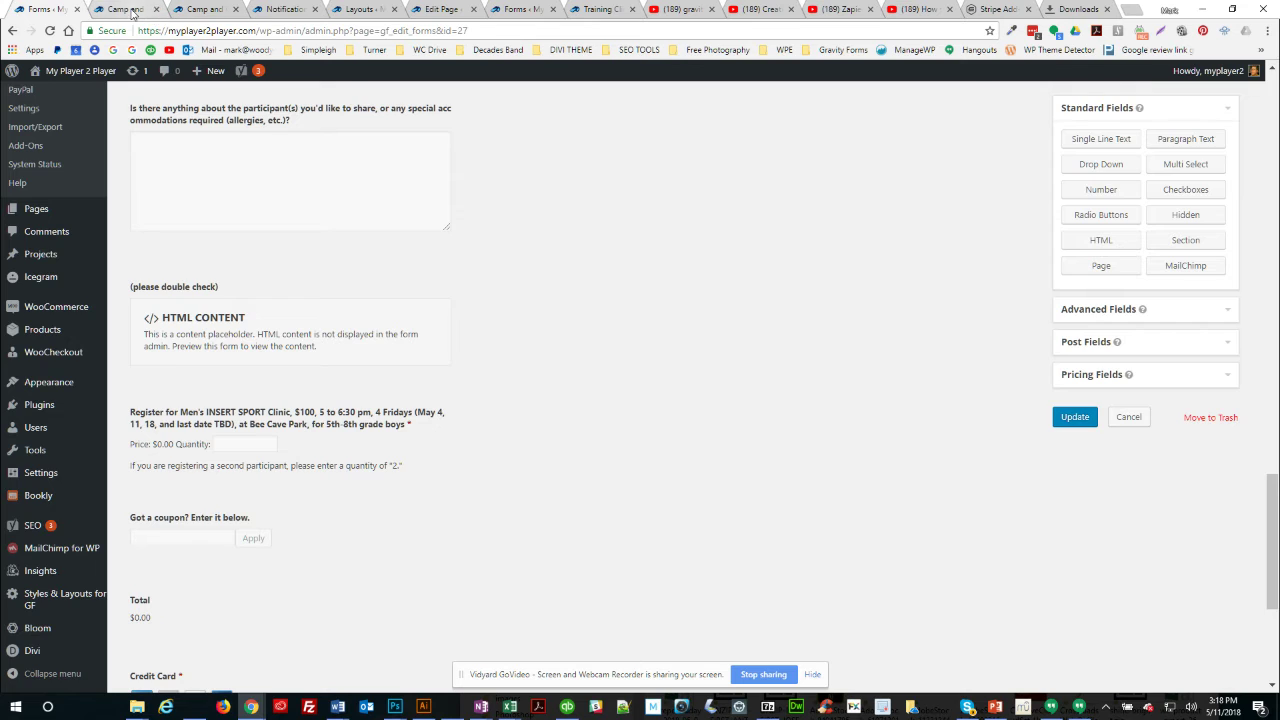
Return to the published template page and examine the registration form's heading, price and schedule line, and name field
click(132, 12)
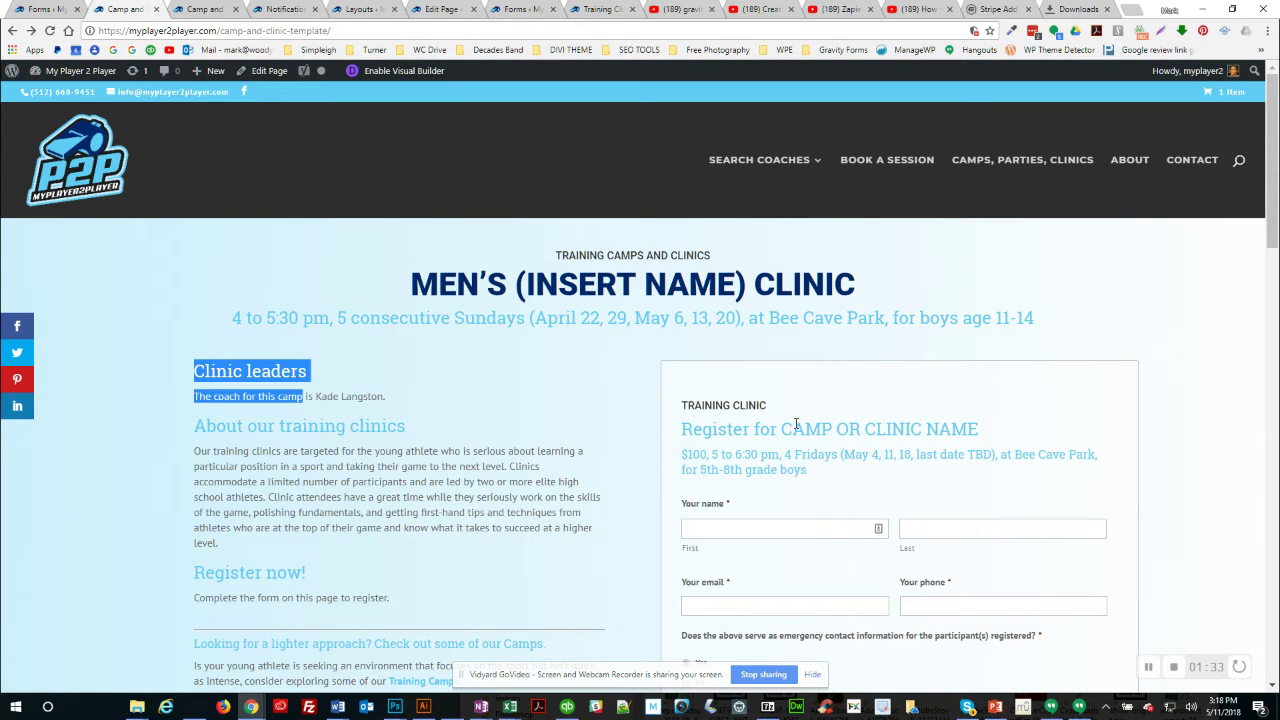
scroll(777, 487, down, 3)
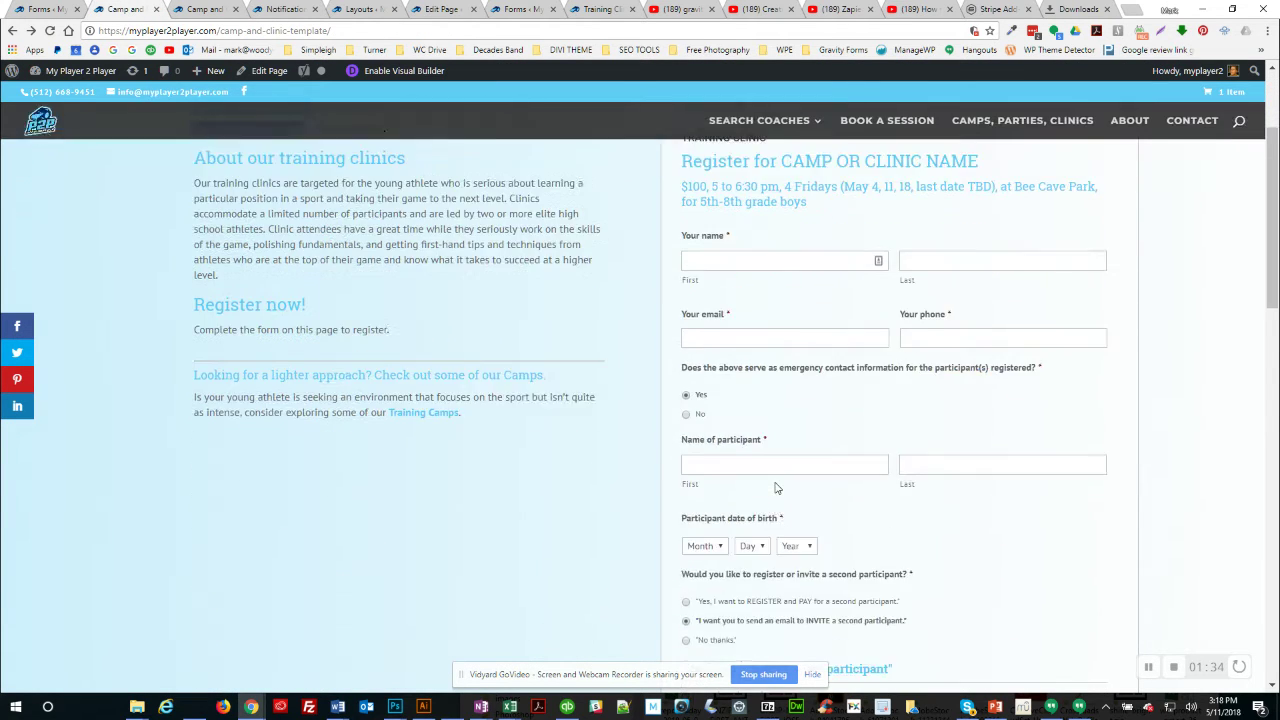
scroll(777, 487, up, 1)
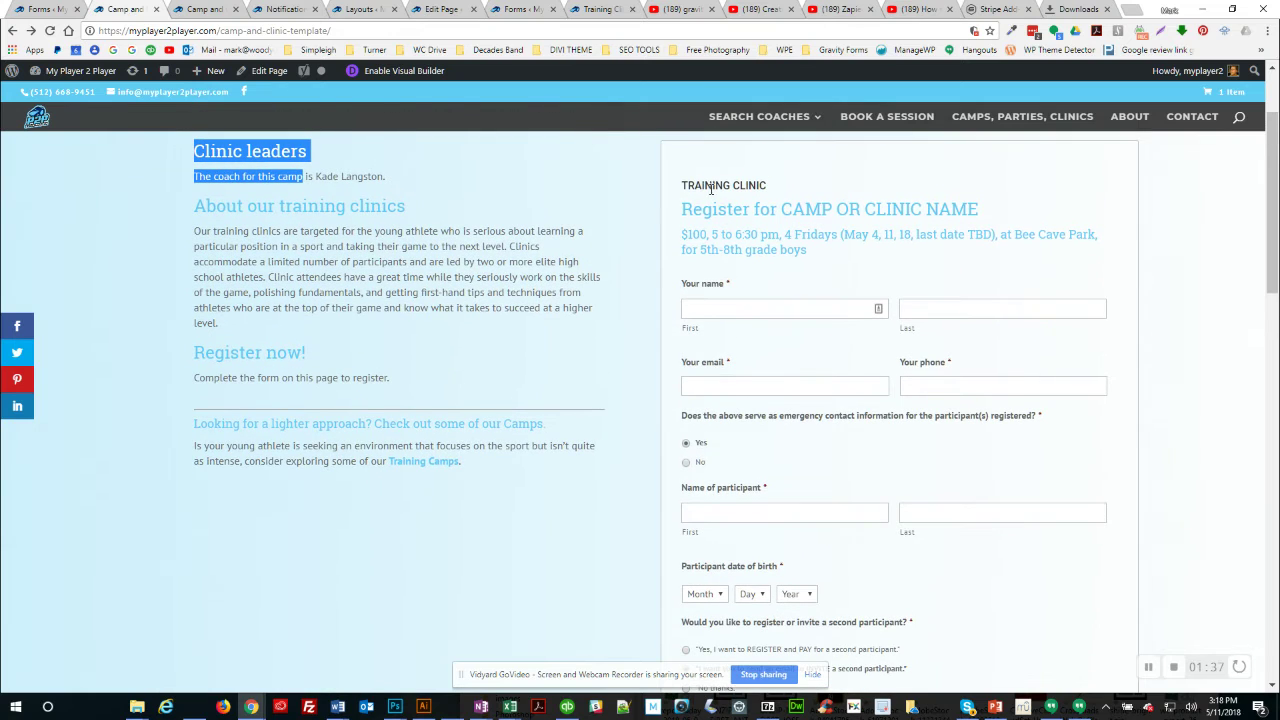
drag(806, 209, 938, 209)
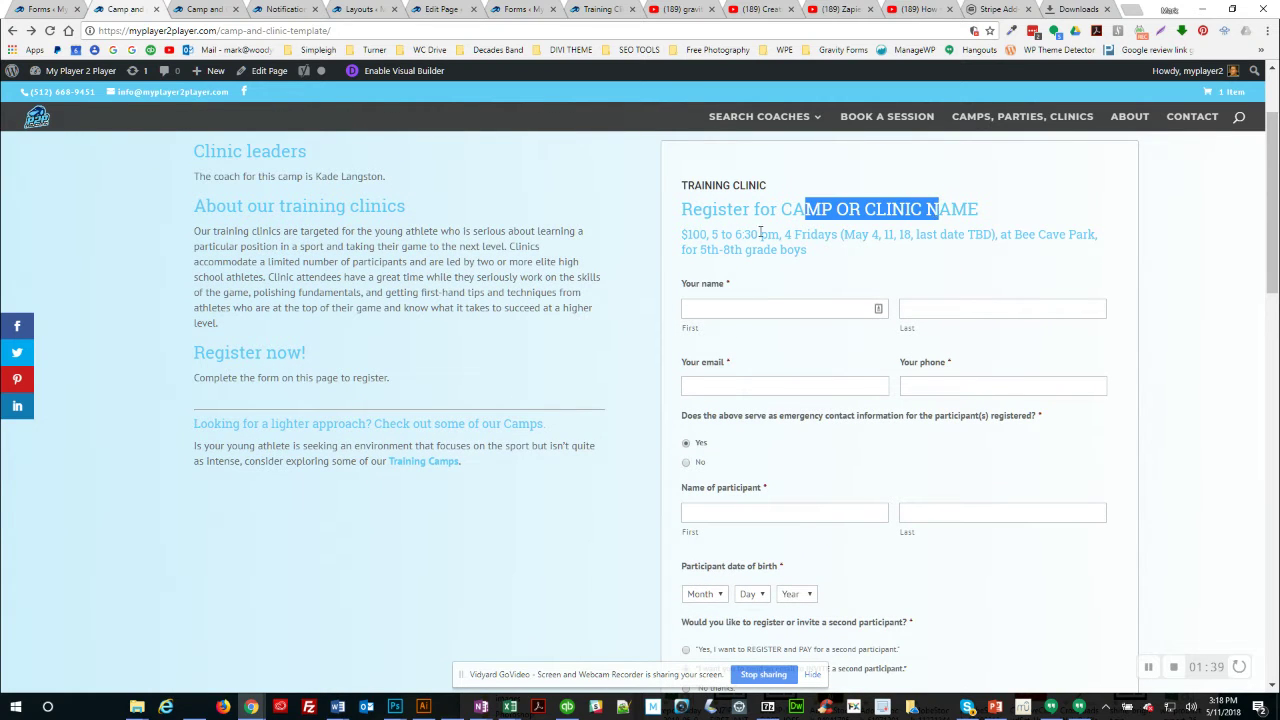
drag(690, 234, 773, 251)
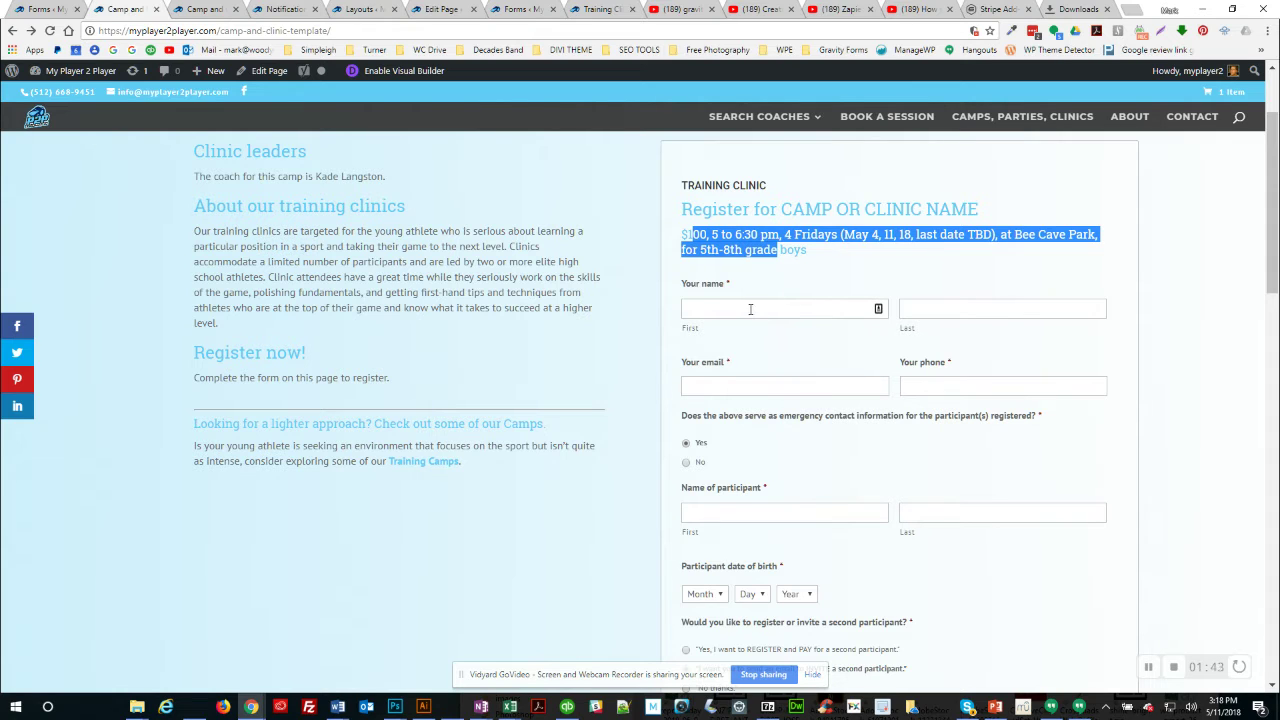
double_click(712, 284)
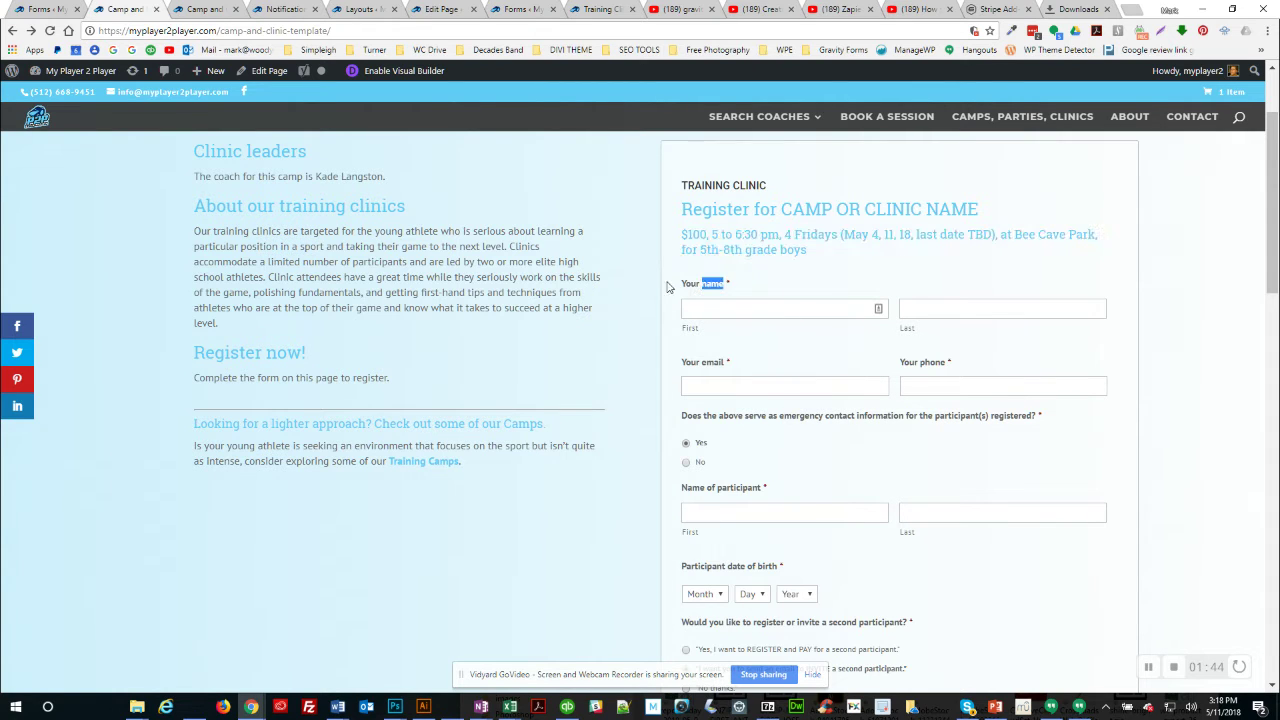
click(733, 288)
Test the emergency contact question by answering No to check its conditional contact info field, and set it back to Yes
drag(707, 416, 1008, 419)
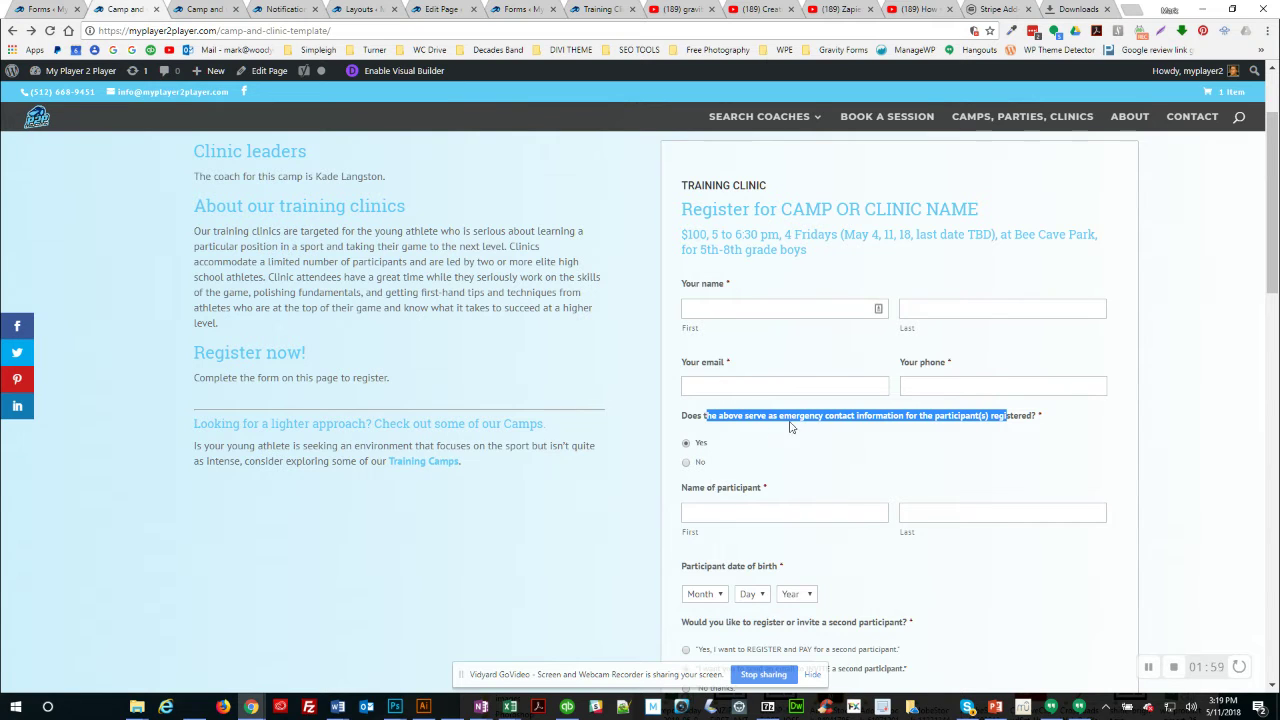
click(693, 511)
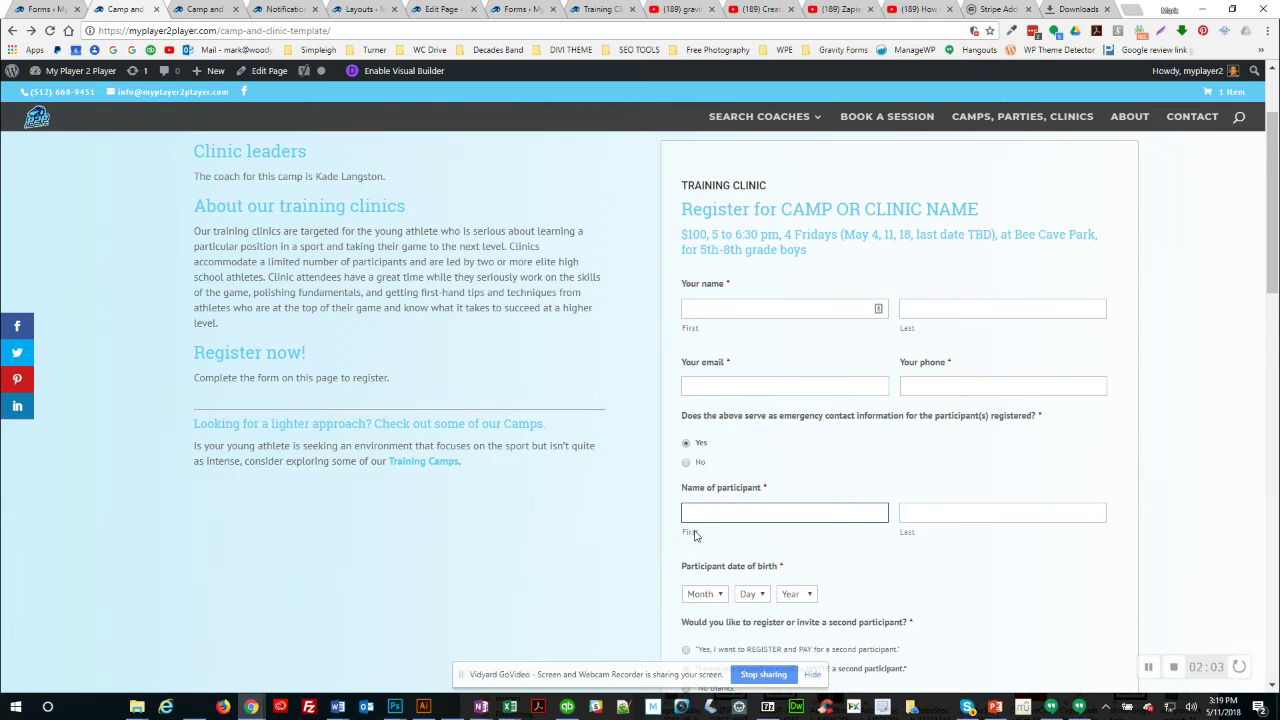
click(686, 463)
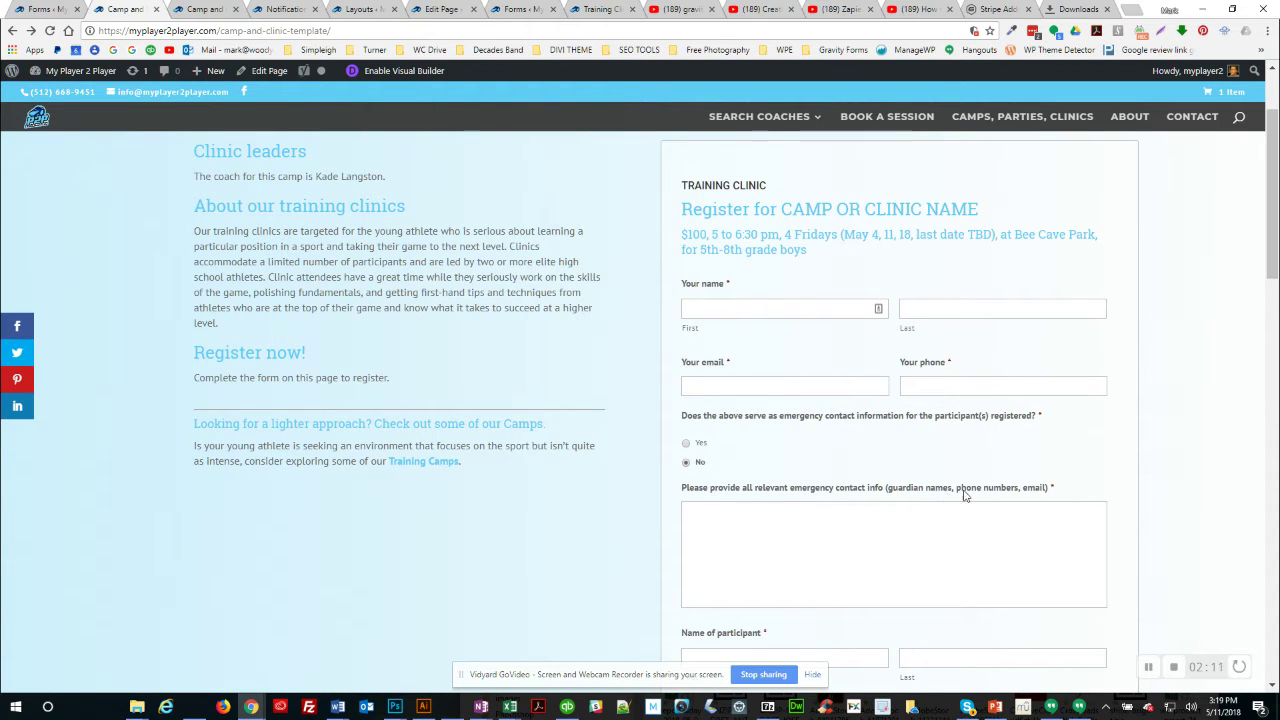
scroll(774, 530, down, 3)
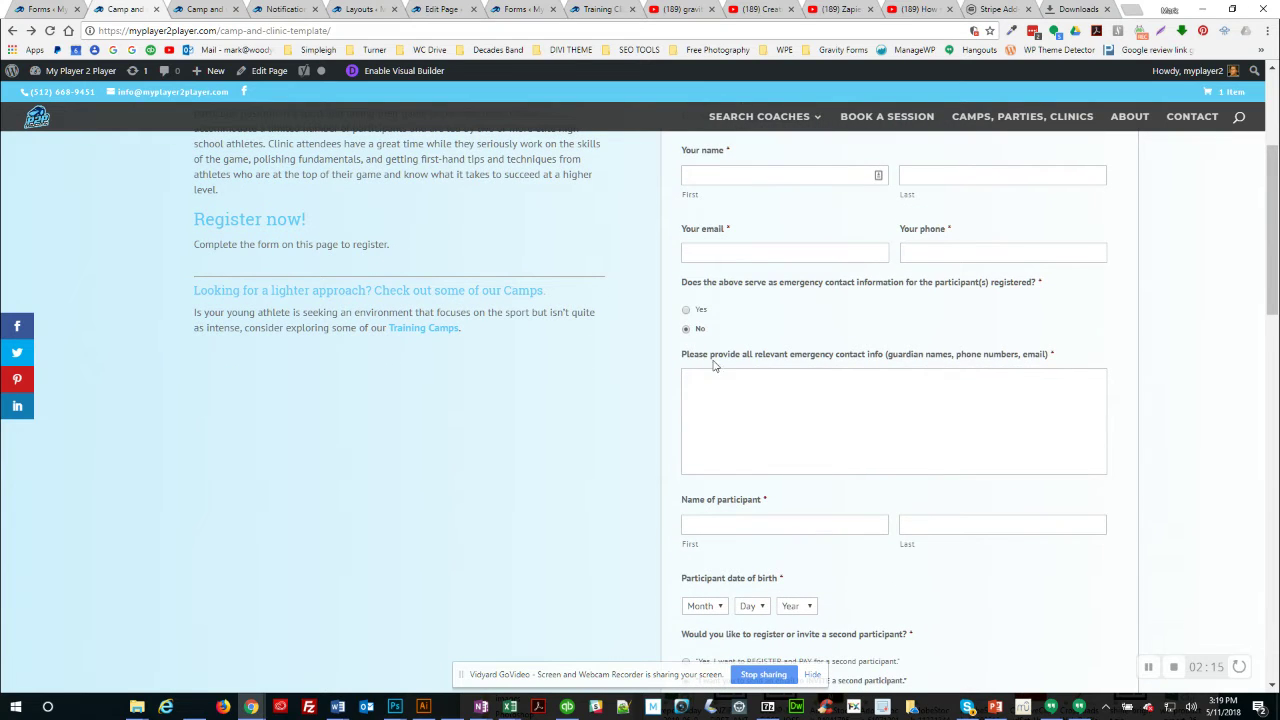
click(698, 522)
click(686, 311)
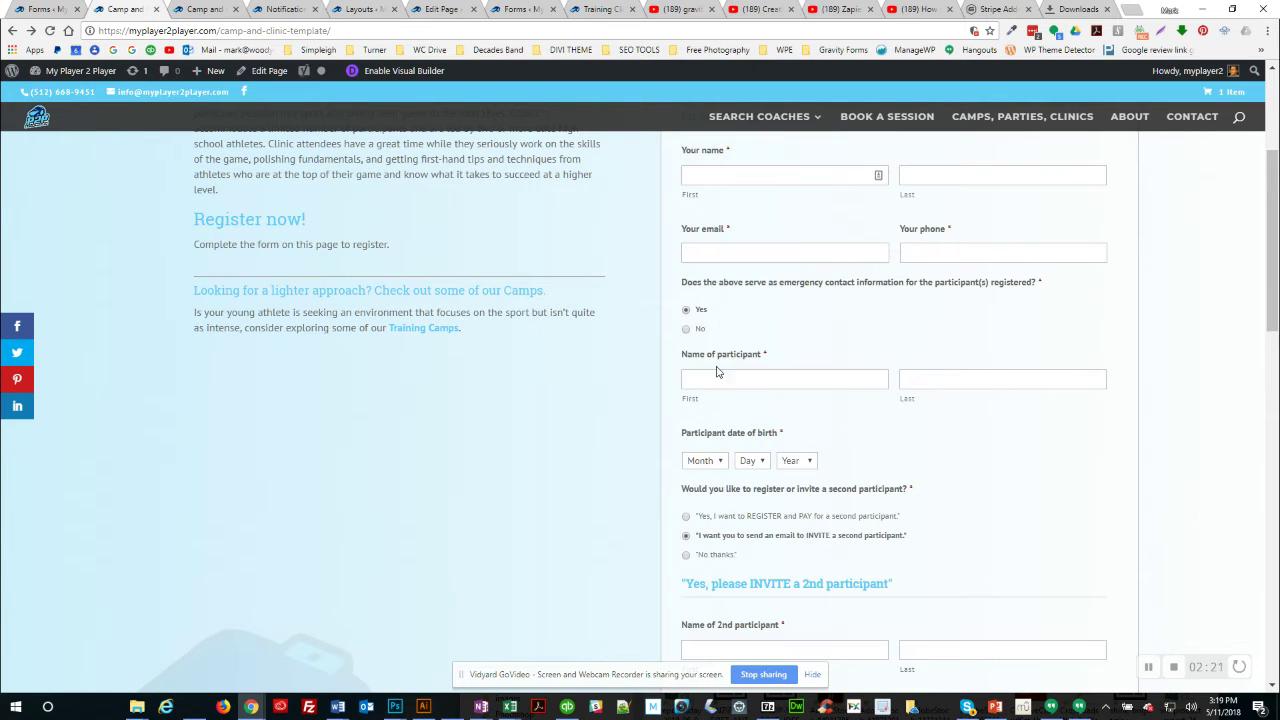
Test each second-participant answer, "No thanks", REGISTER and PAY, and INVITE by email, ending on INVITE, to check its conditional fields
scroll(760, 453, down, 2)
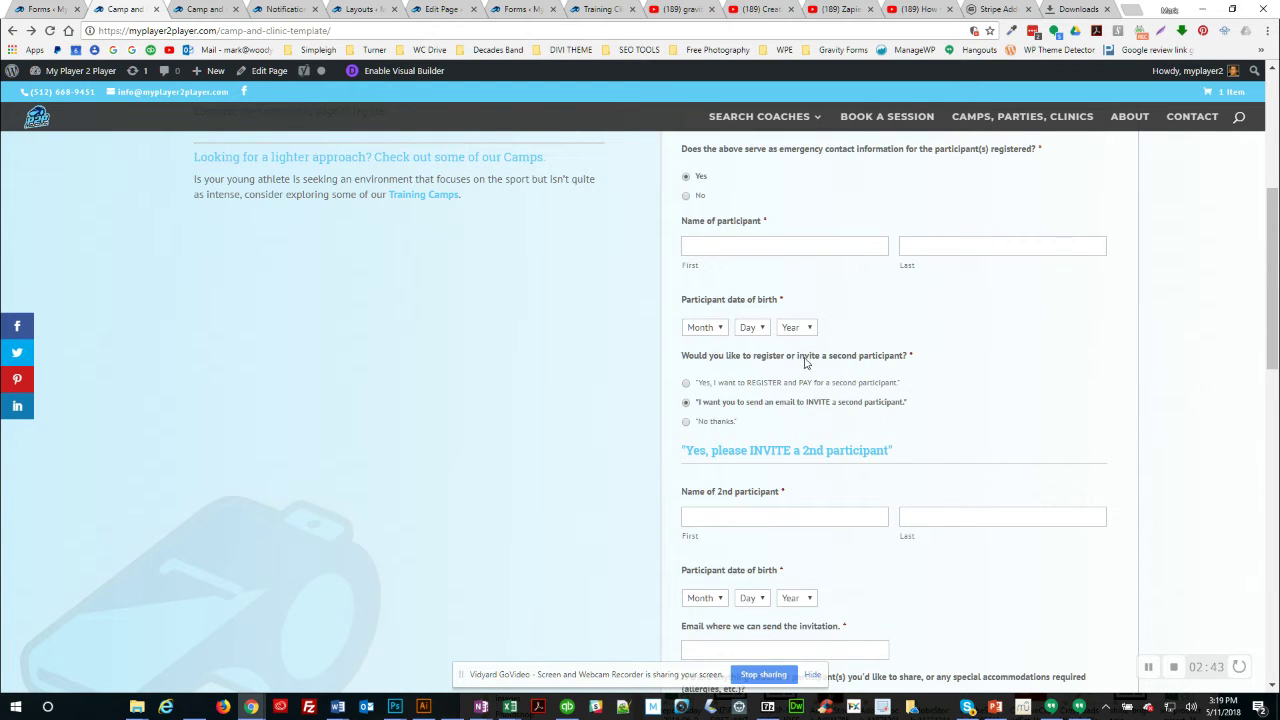
click(686, 422)
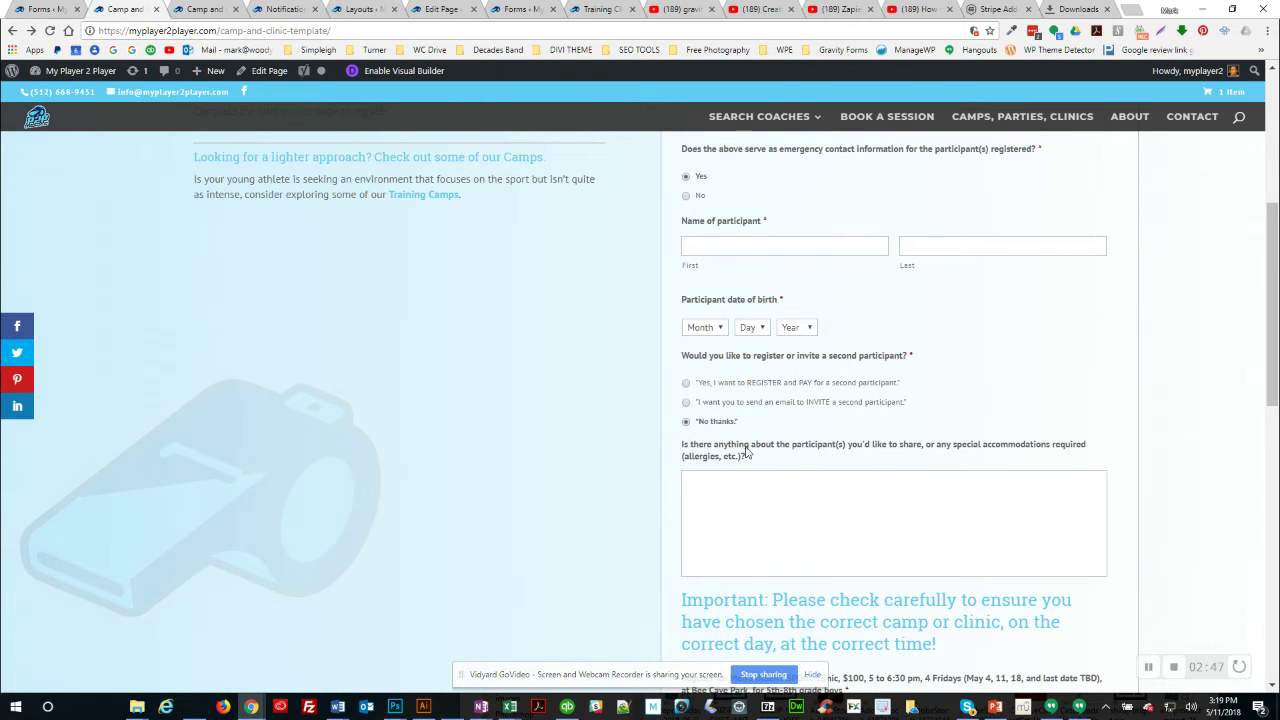
click(686, 384)
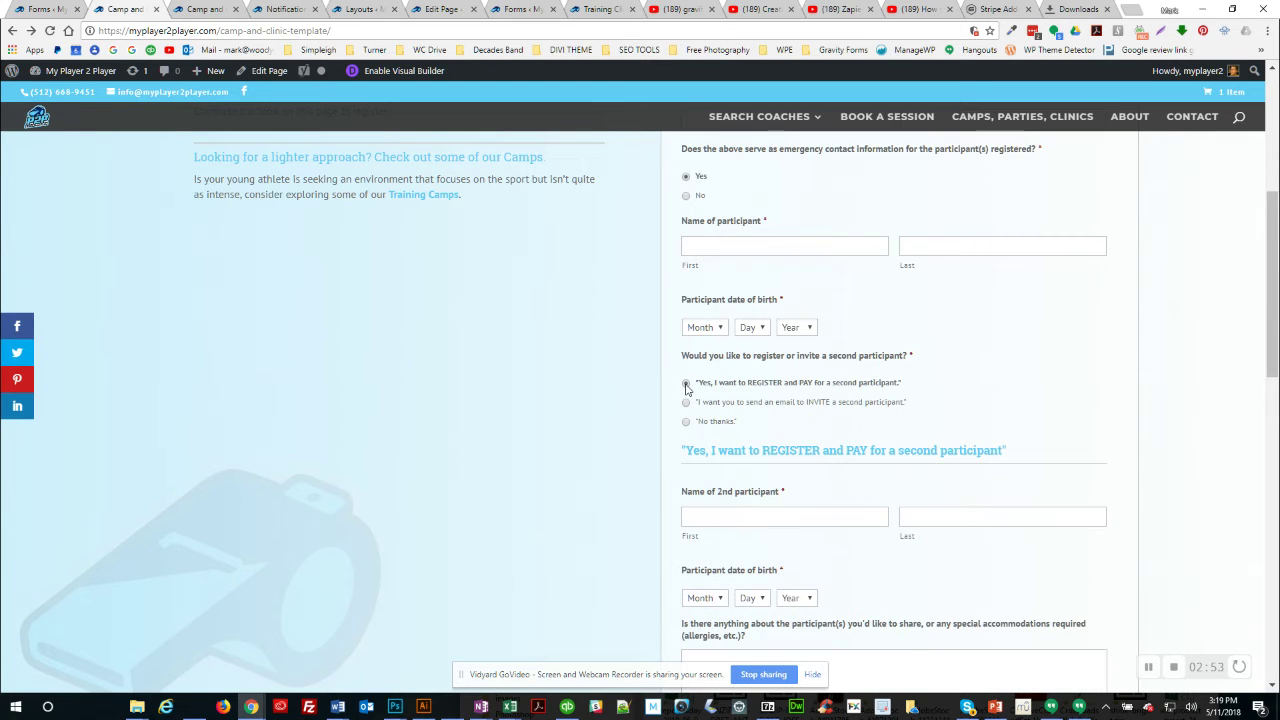
drag(699, 452, 734, 496)
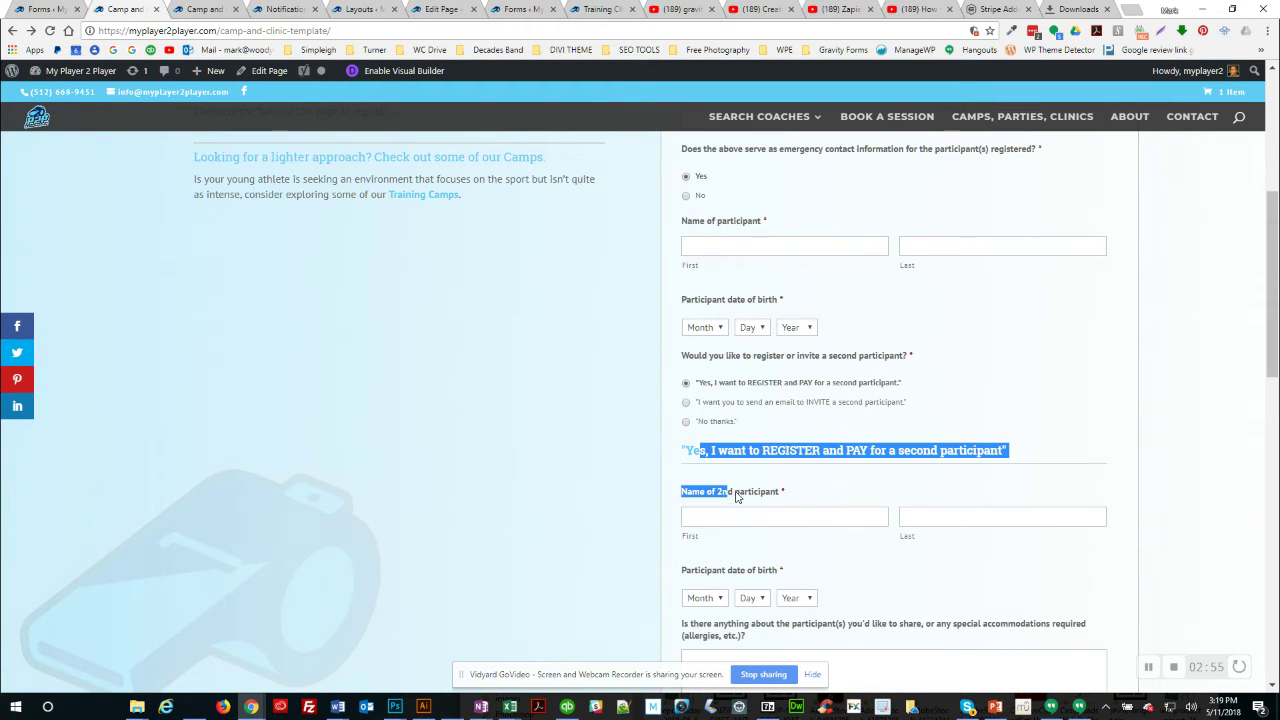
scroll(737, 490, down, 2)
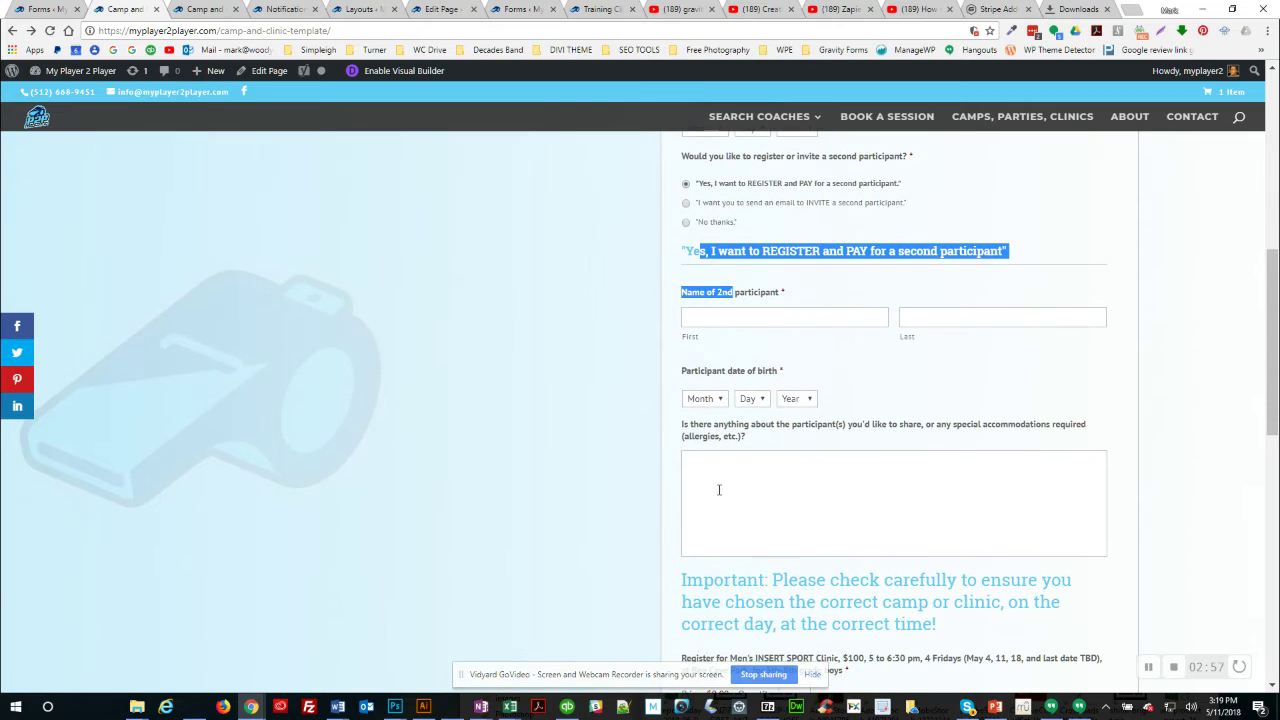
click(718, 318)
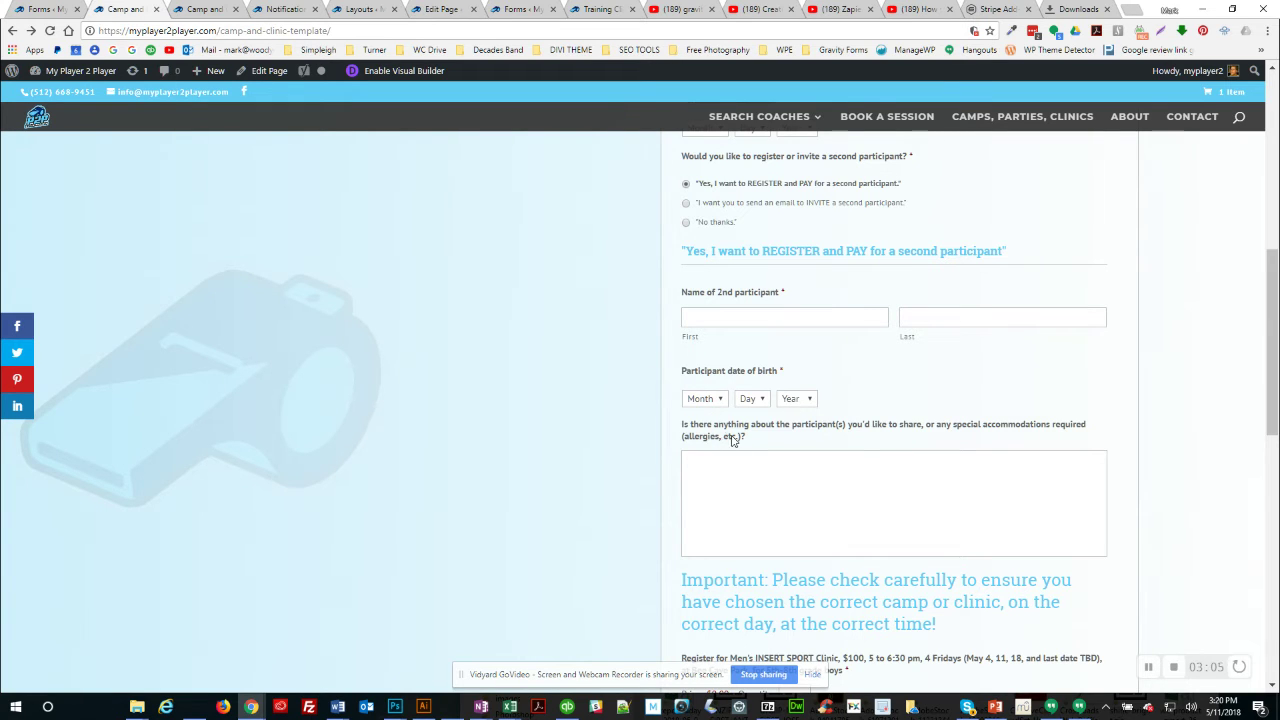
click(686, 222)
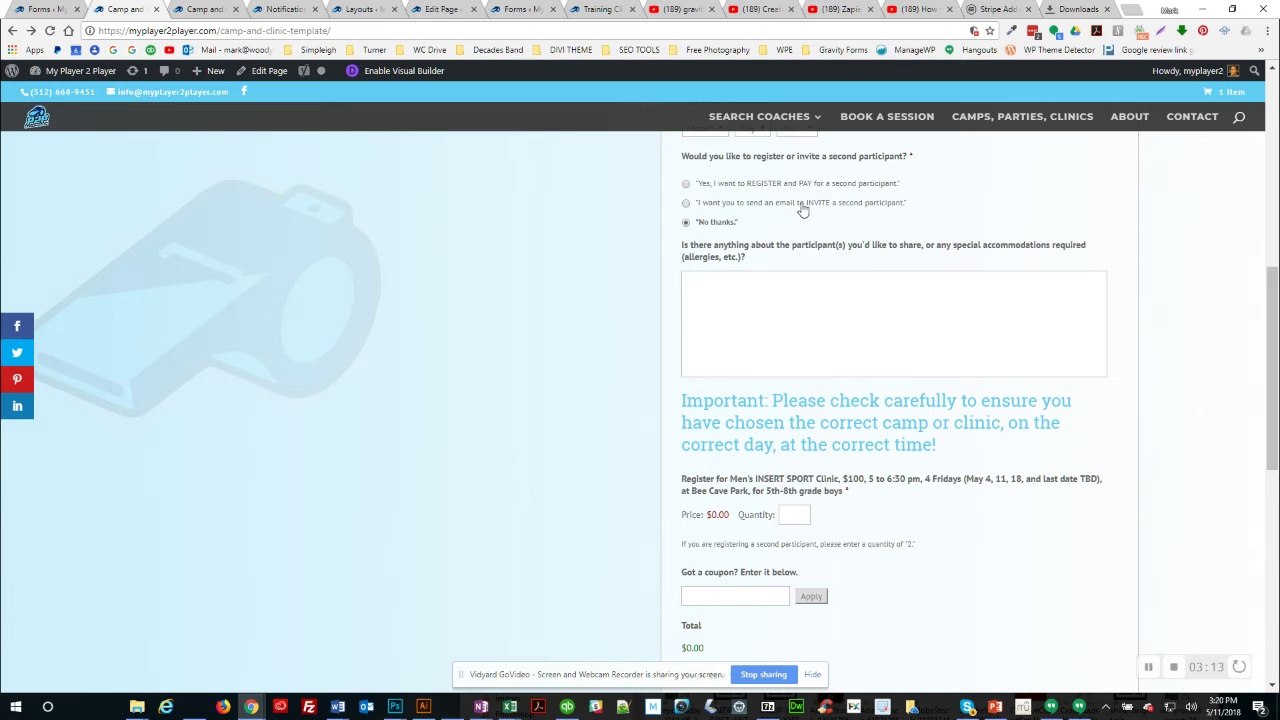
click(686, 203)
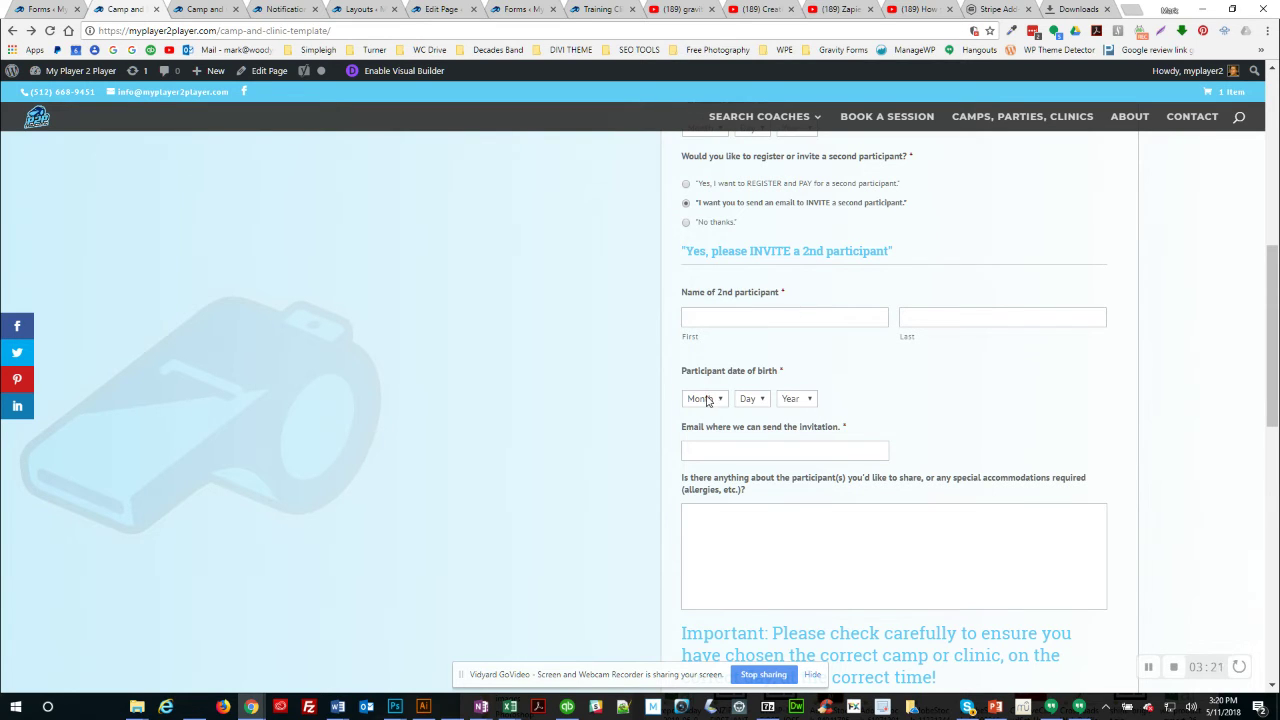
Check the second participant's invitation email field, and test the clinic's quantity with 1 and 2 against the total, leaving it at 2
click(715, 450)
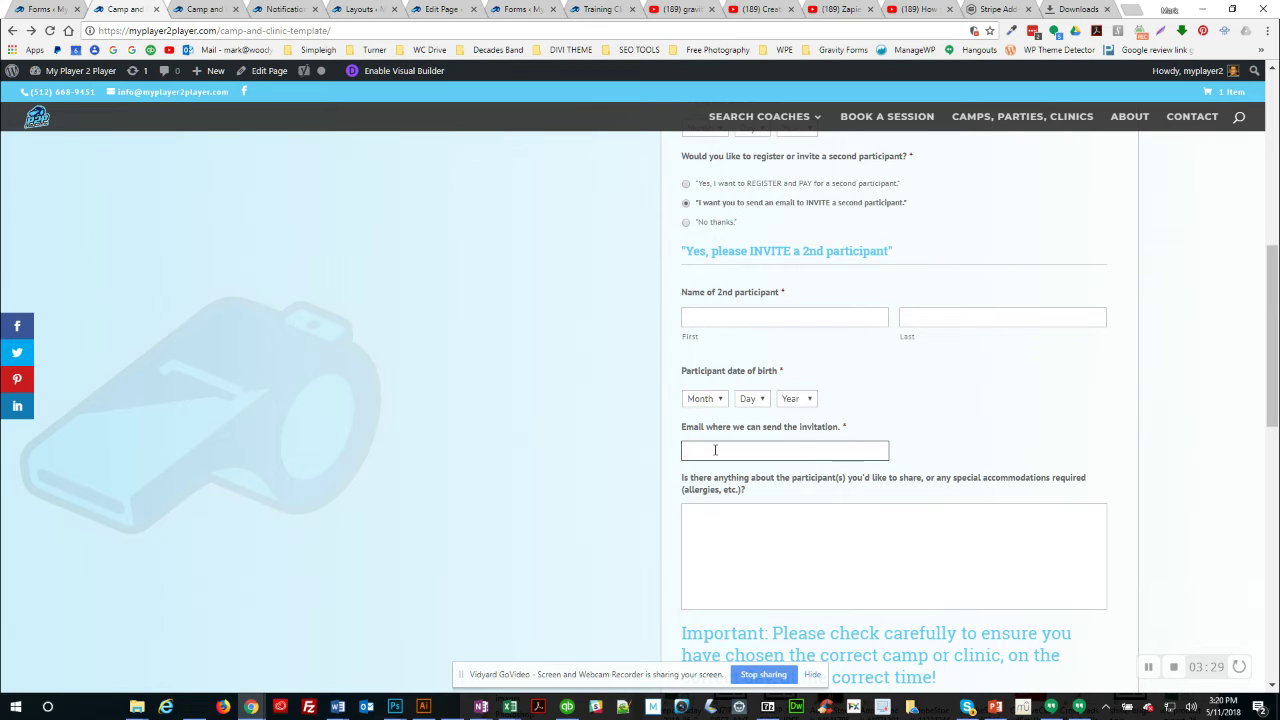
click(715, 450)
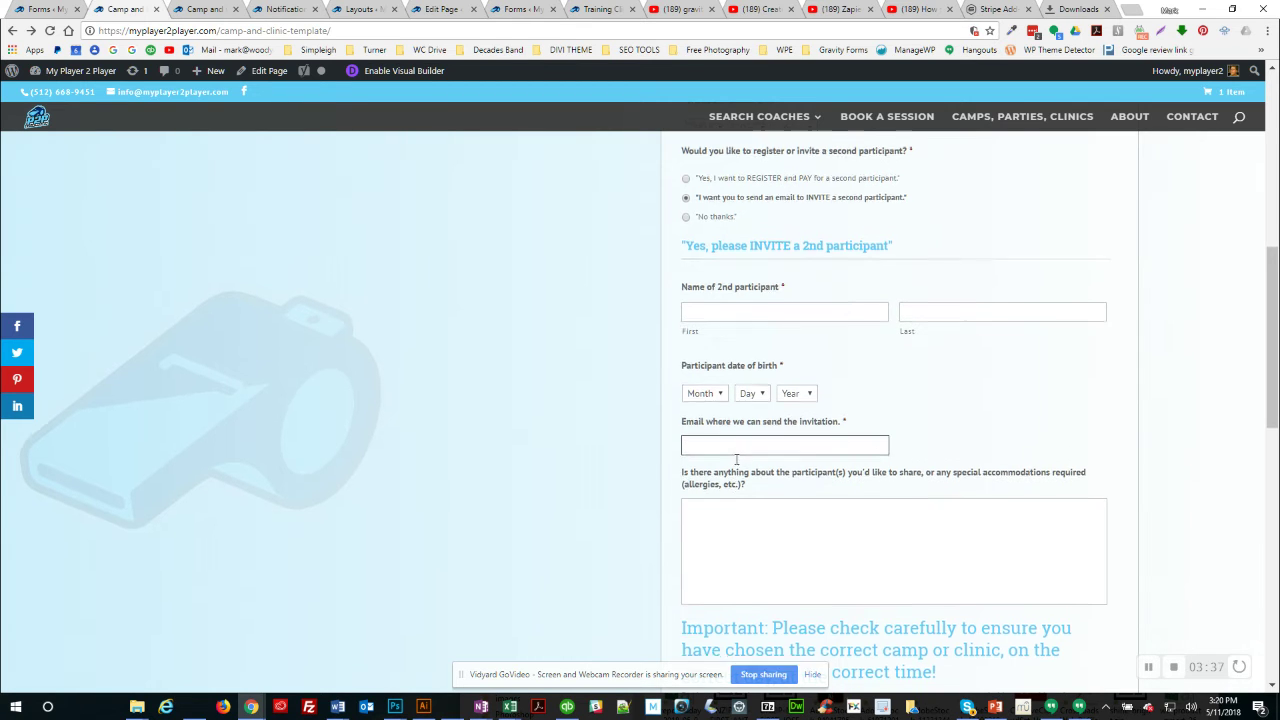
scroll(736, 459, down, 2)
scroll(736, 459, down, 1)
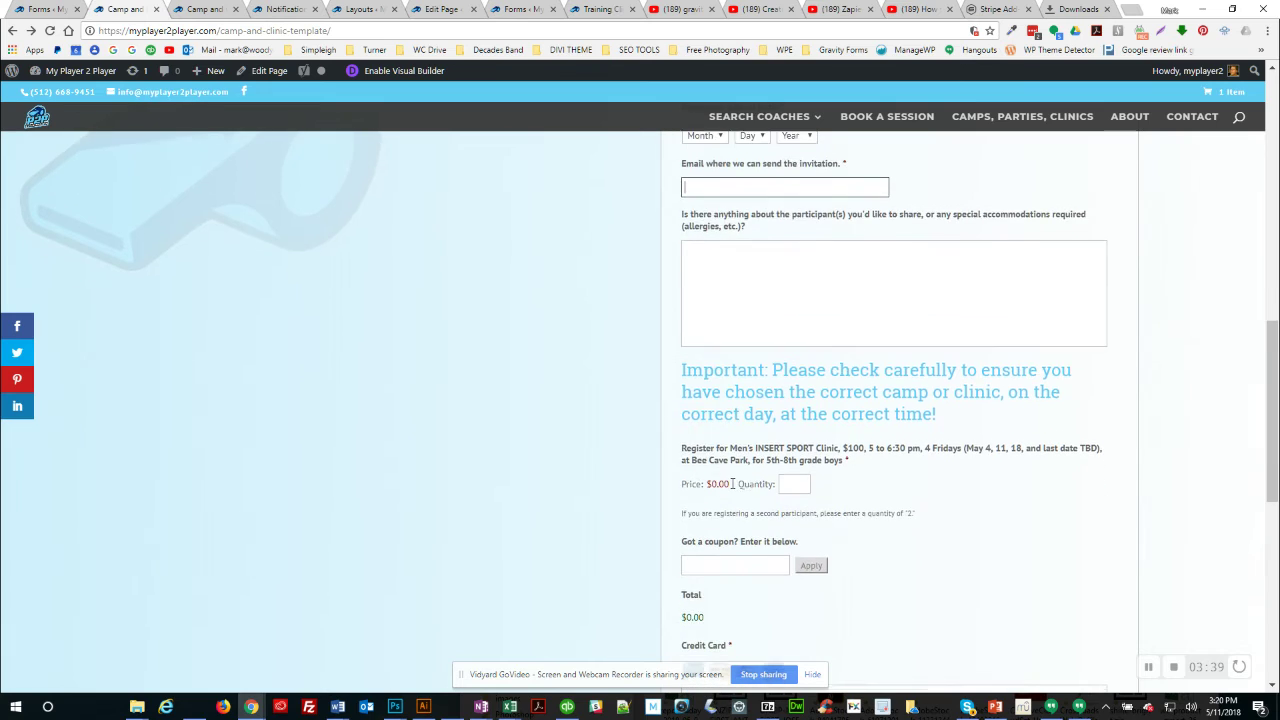
click(791, 481)
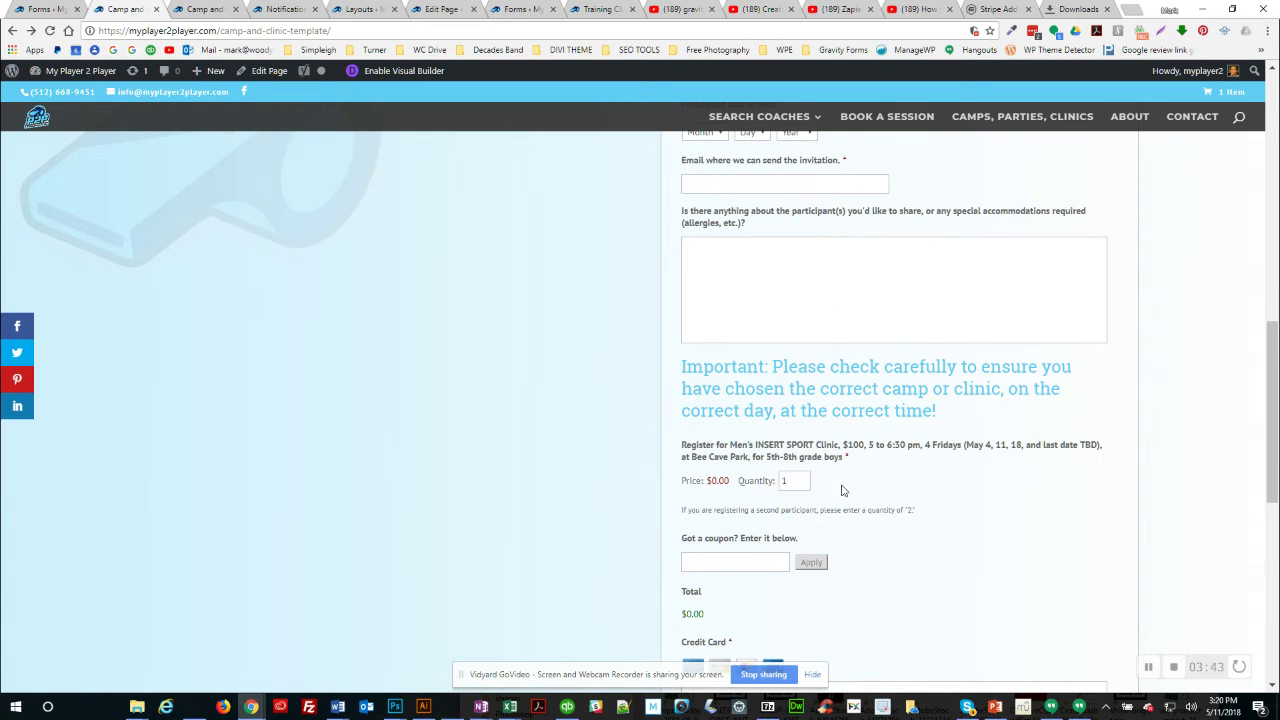
text(2)
drag(708, 612, 677, 612)
click(905, 491)
Review the rest of the registration form, from the coupon and total through the credit card and User Agreement fields to the submit control
scroll(900, 491, down, 2)
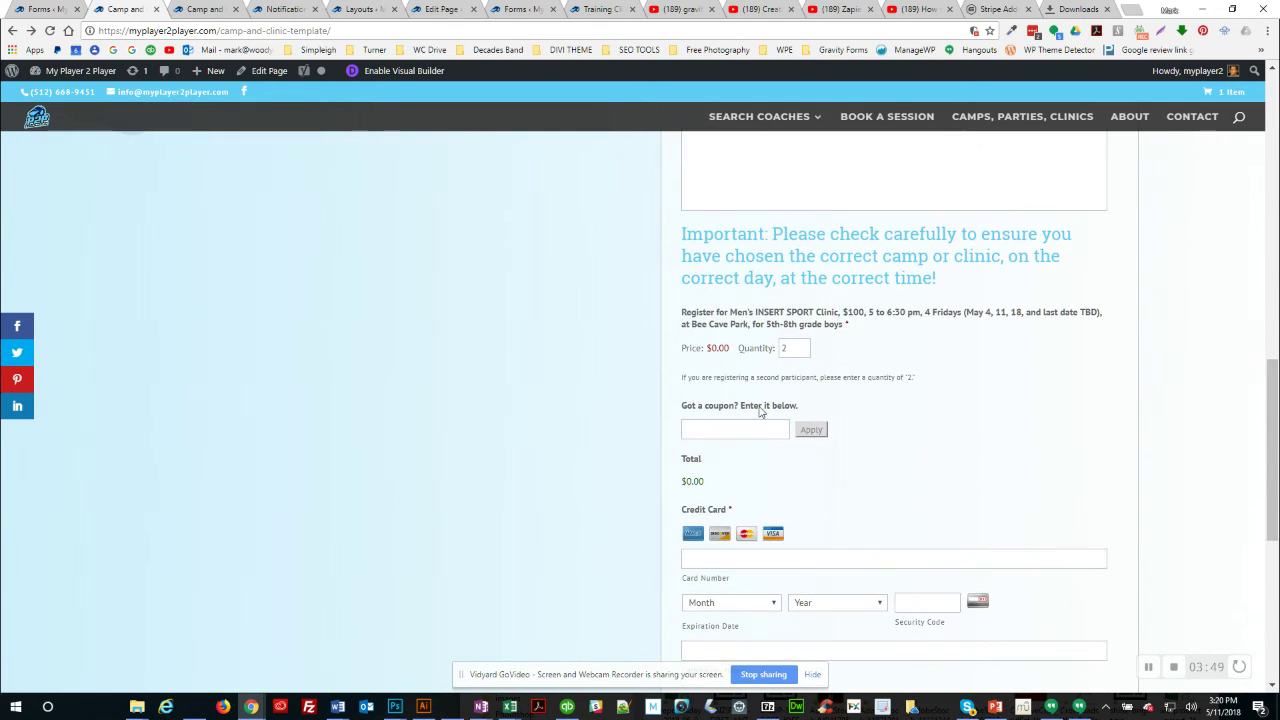
scroll(908, 437, down, 3)
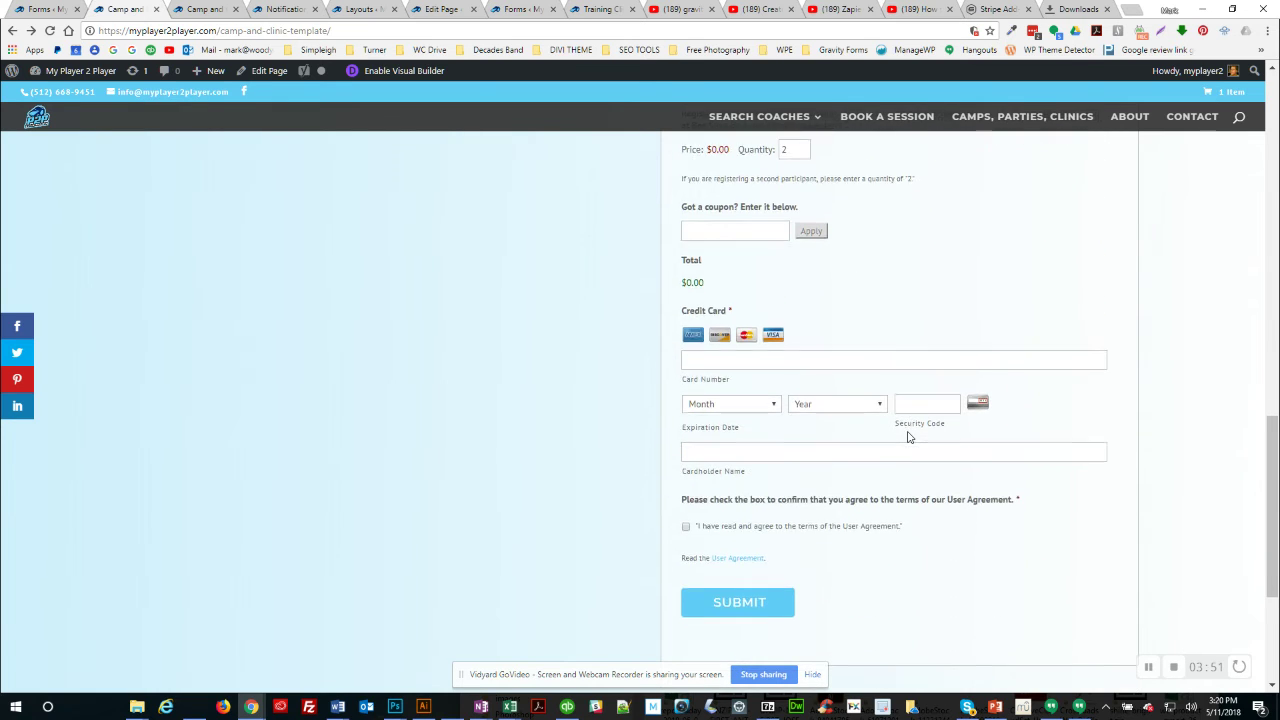
scroll(908, 437, up, 4)
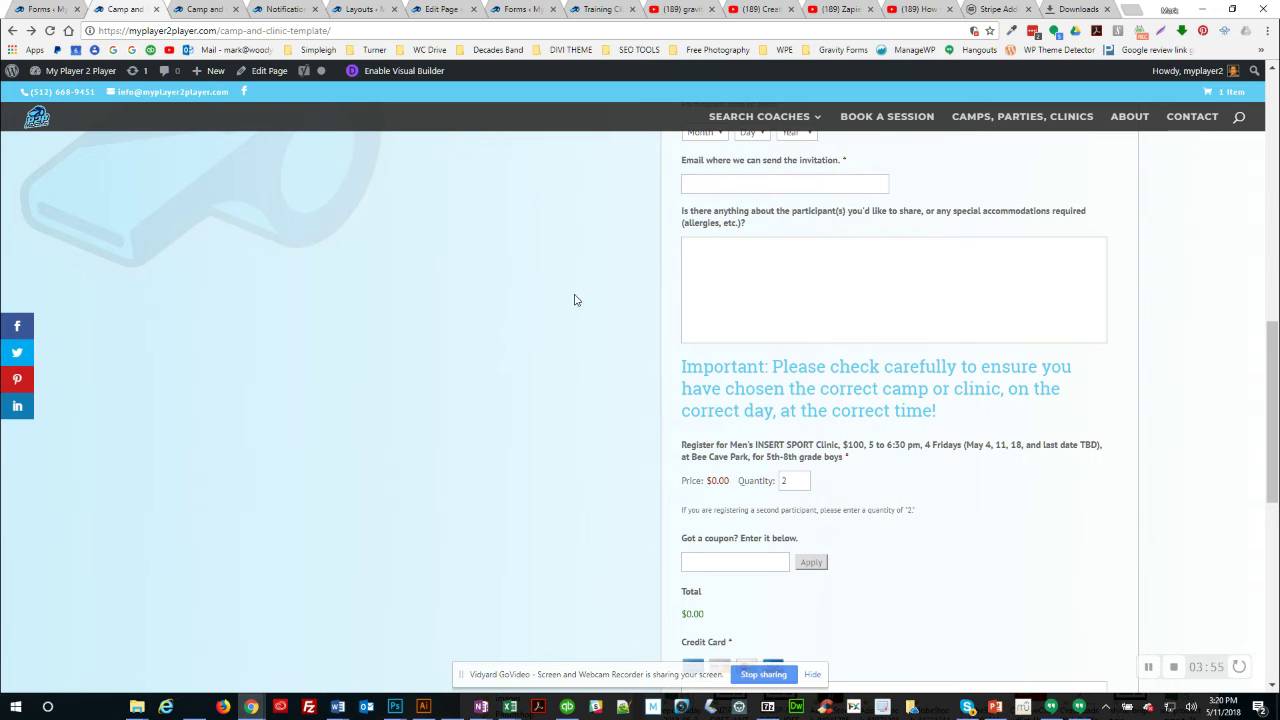
Switch to Zapier to view the "Share new Gravity Forms entries via email" Zap, and return to the template page's second-participant question
key(alt+Tab)
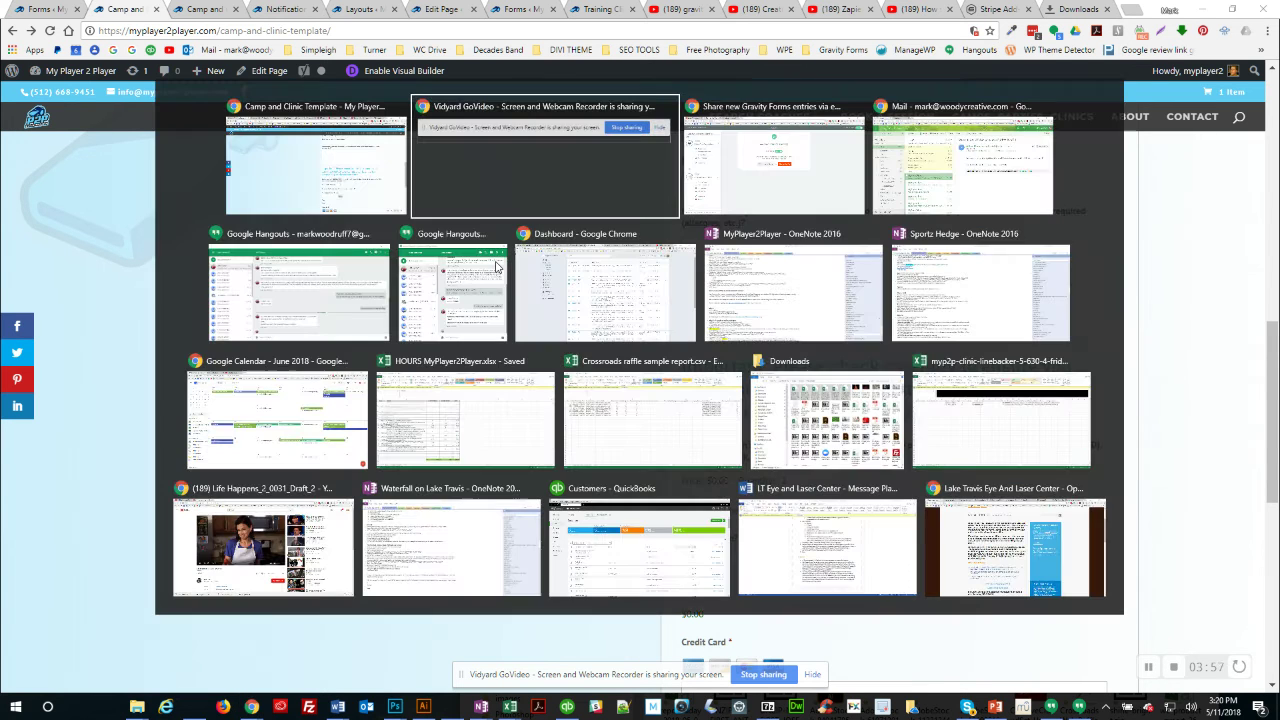
key(alt+Tab)
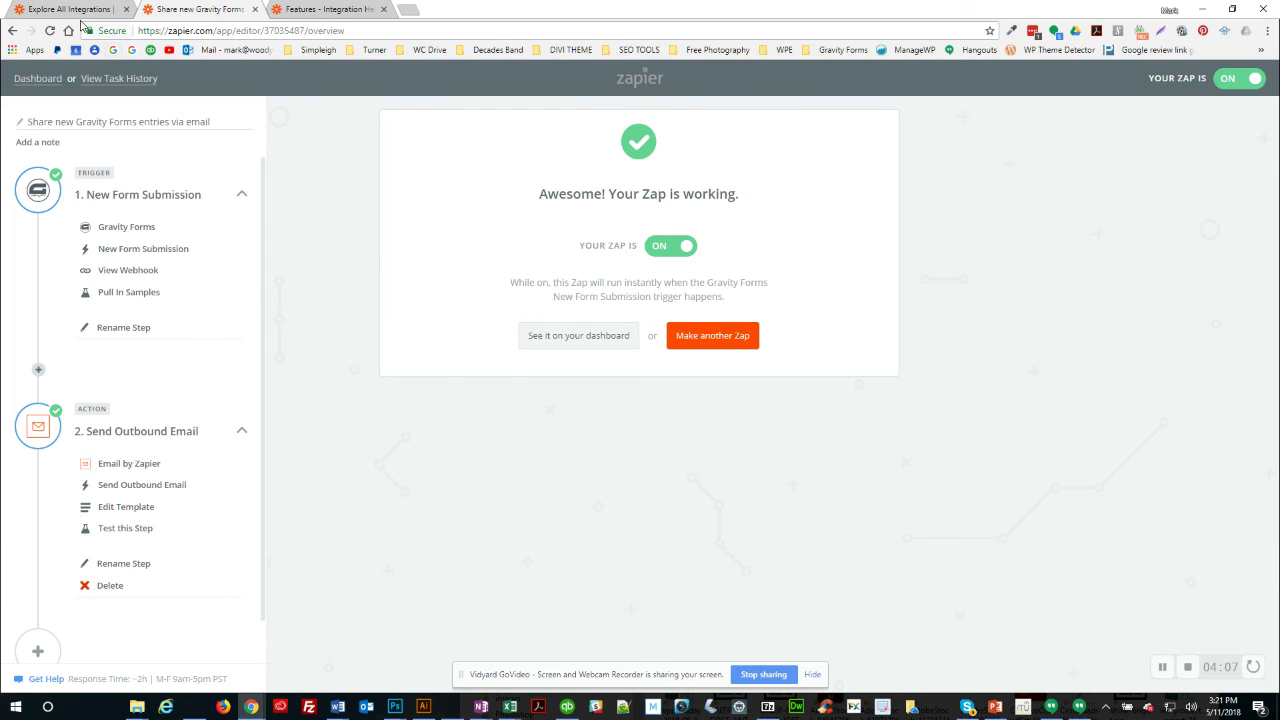
key(alt+Tab)
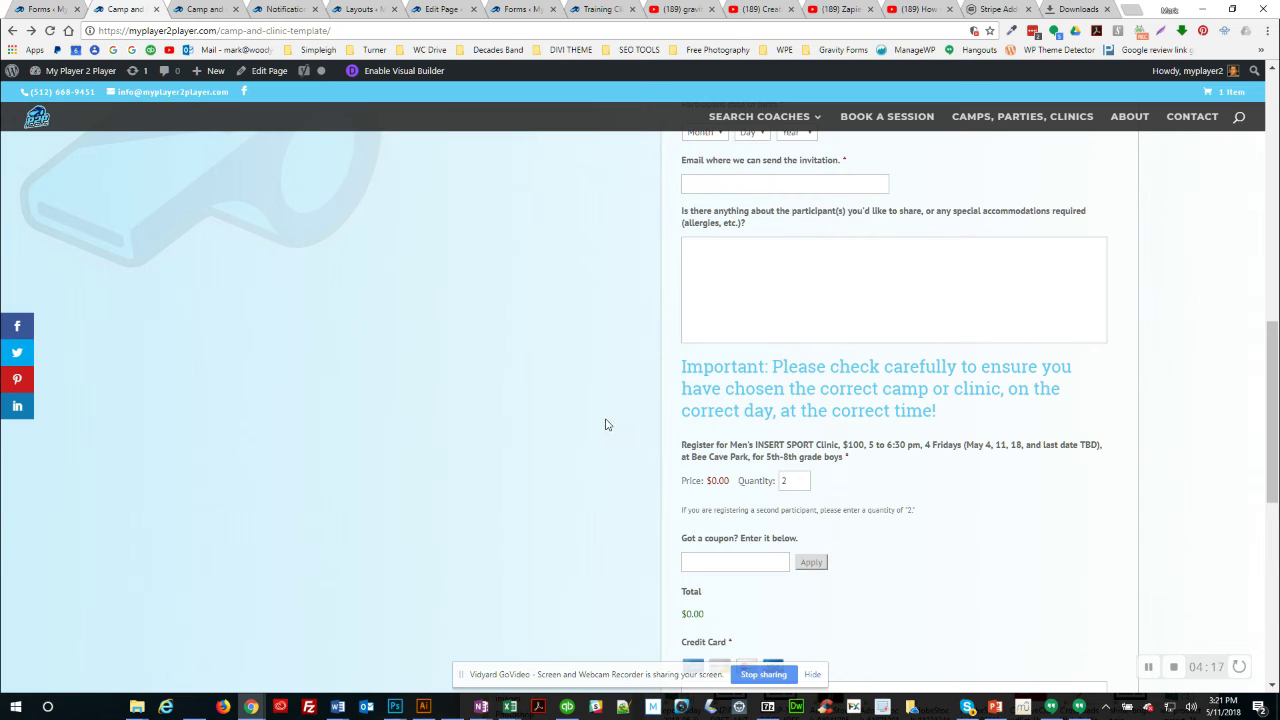
scroll(605, 425, up, 2)
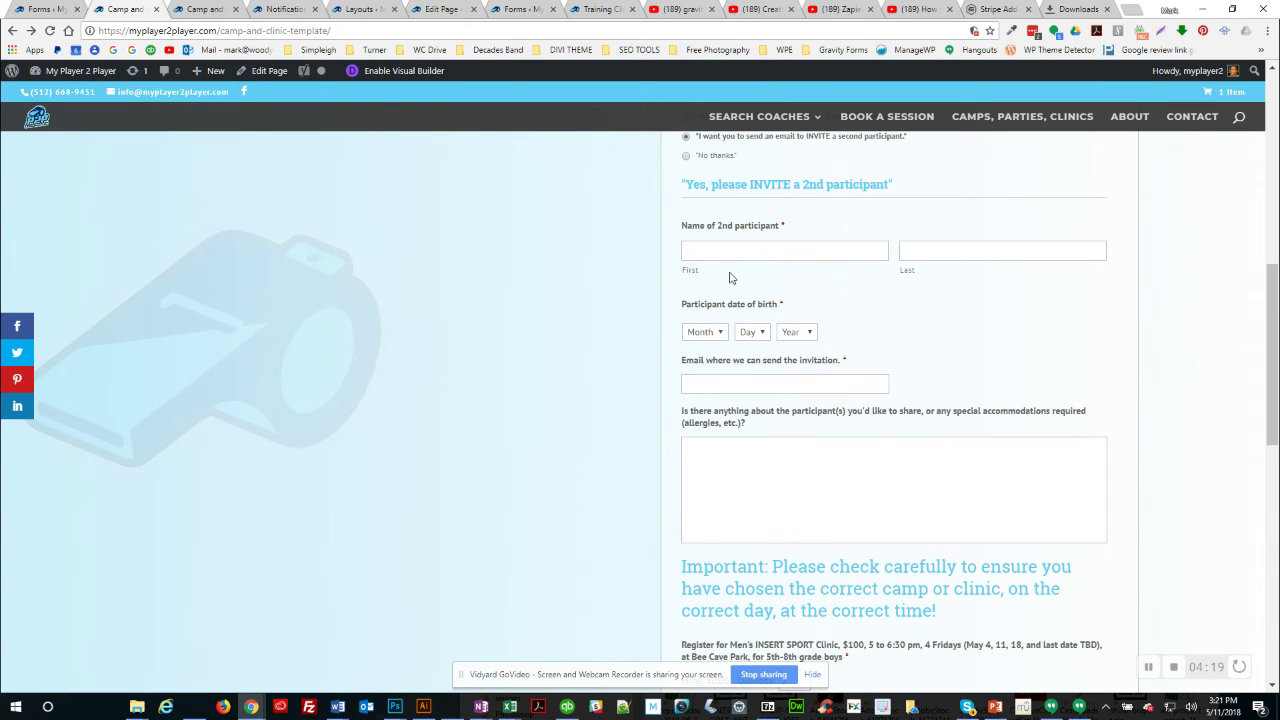
scroll(700, 272, up, 1)
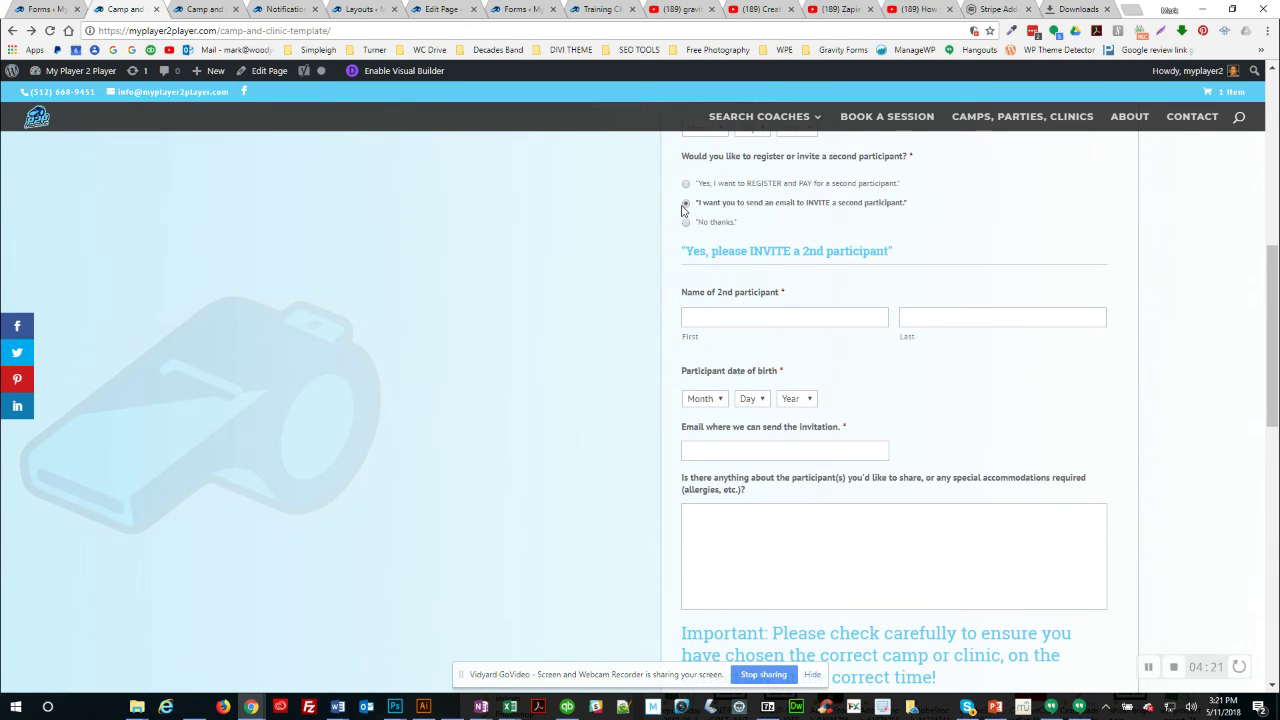